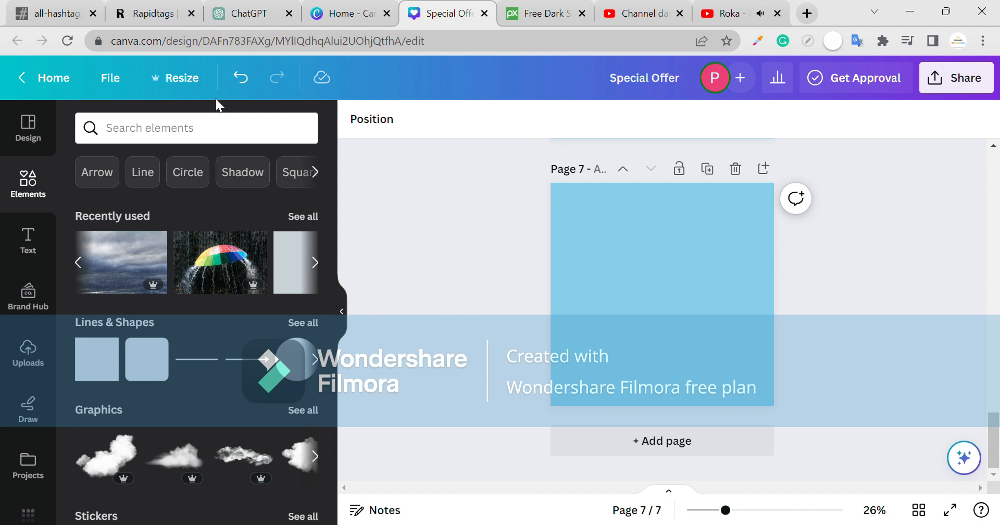
- Add a purple square to page 7, stretch it into a wide bar, and duplicate it just below
click(603, 295)
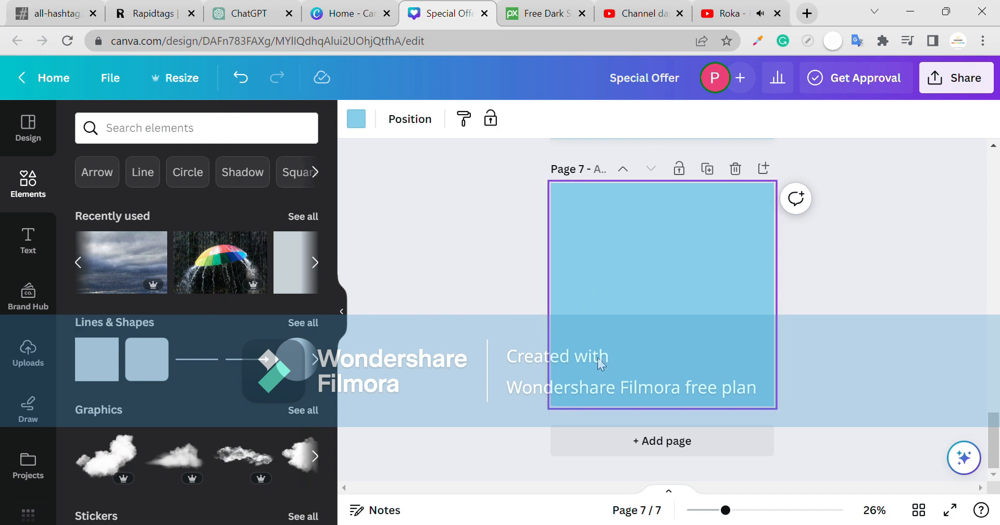
drag(110, 376, 662, 284)
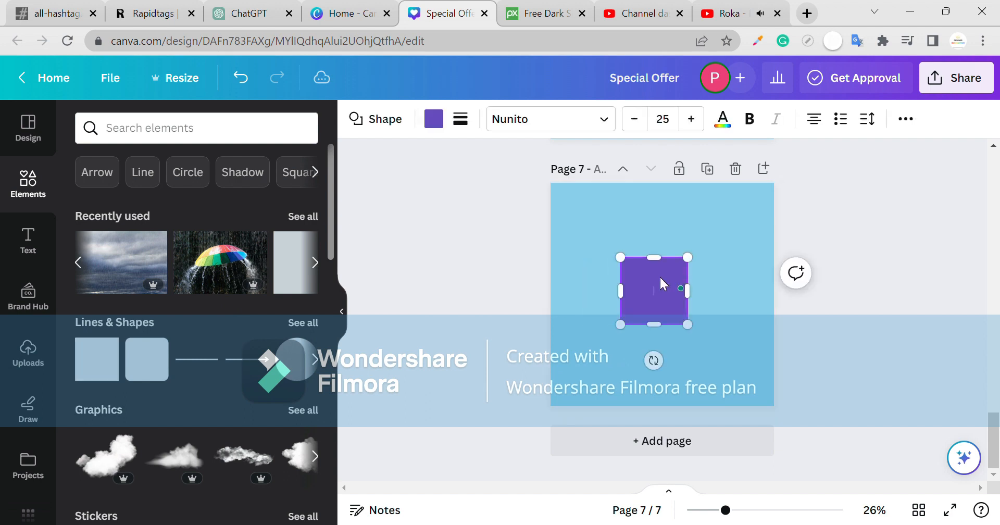
drag(628, 313, 756, 344)
click(656, 297)
drag(594, 333, 585, 332)
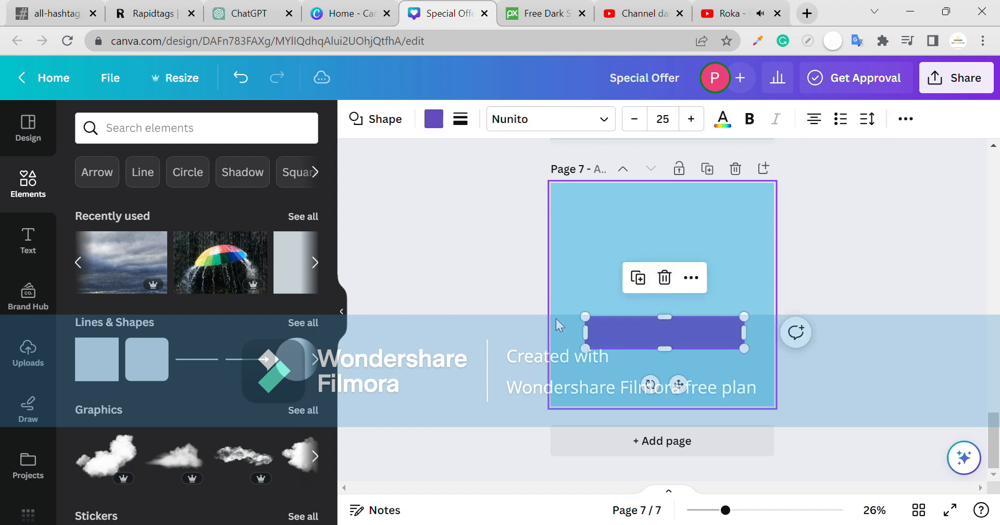
key(ctrl+d)
drag(660, 339, 656, 381)
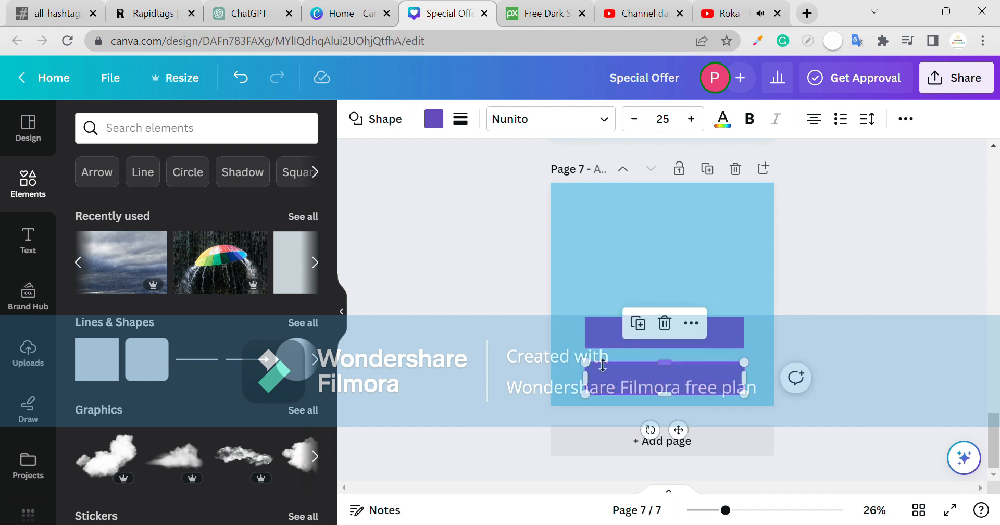
- Make the copied bar black with transparency around 31
click(431, 119)
click(175, 213)
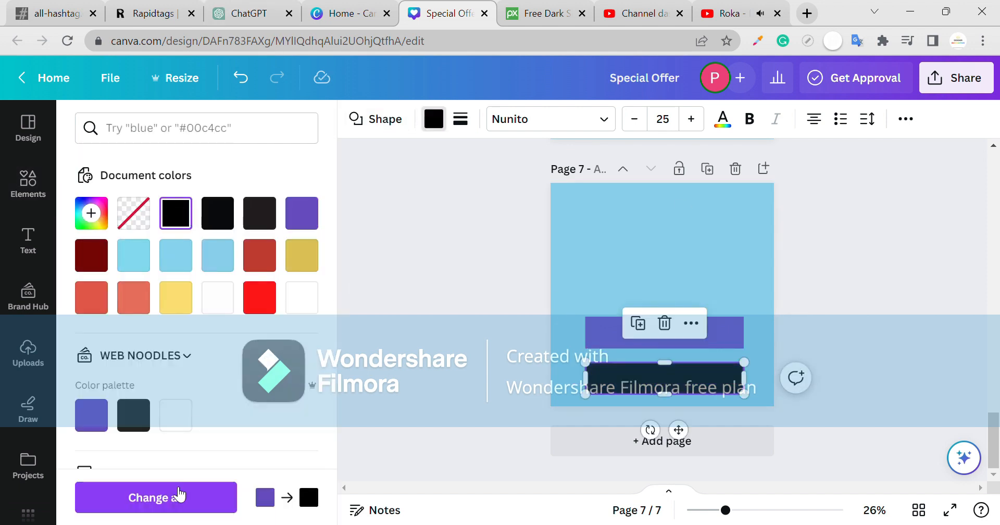
click(907, 120)
click(842, 159)
drag(851, 217, 753, 231)
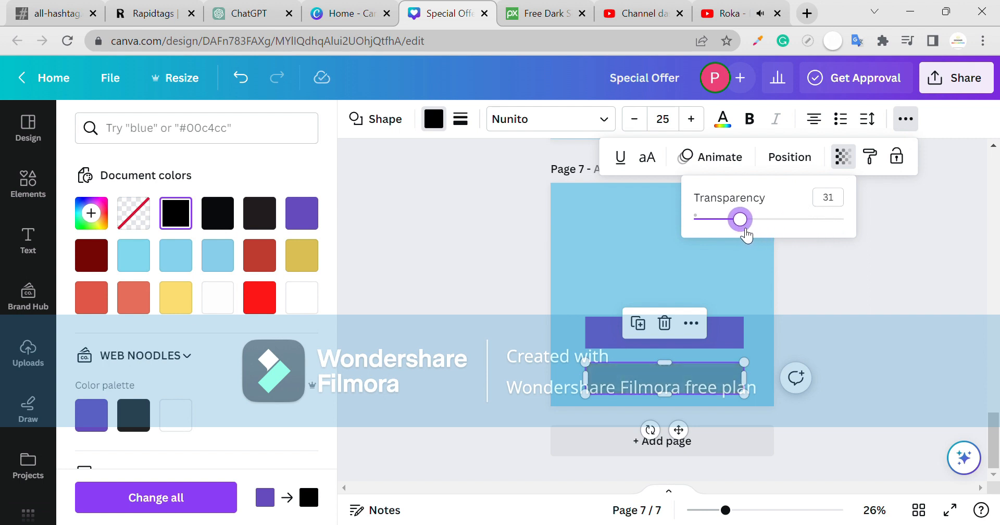
click(803, 325)
- Move the translucent black bar onto the purple bar and send it behind
drag(731, 374, 692, 338)
click(779, 348)
click(690, 330)
key(ctrl+[)
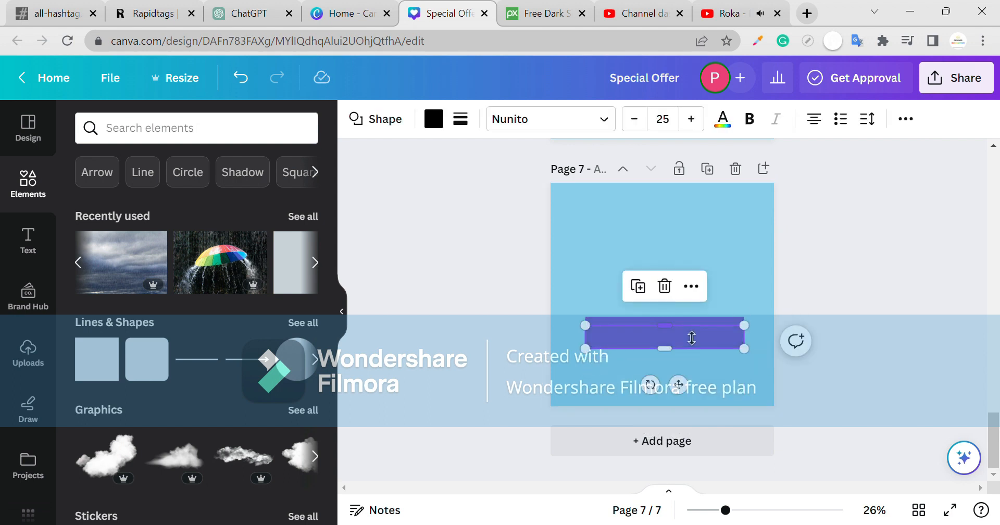
key(Escape)
- Rearrange the purple bars so the dark bar peeks out beneath the upper one
click(692, 338)
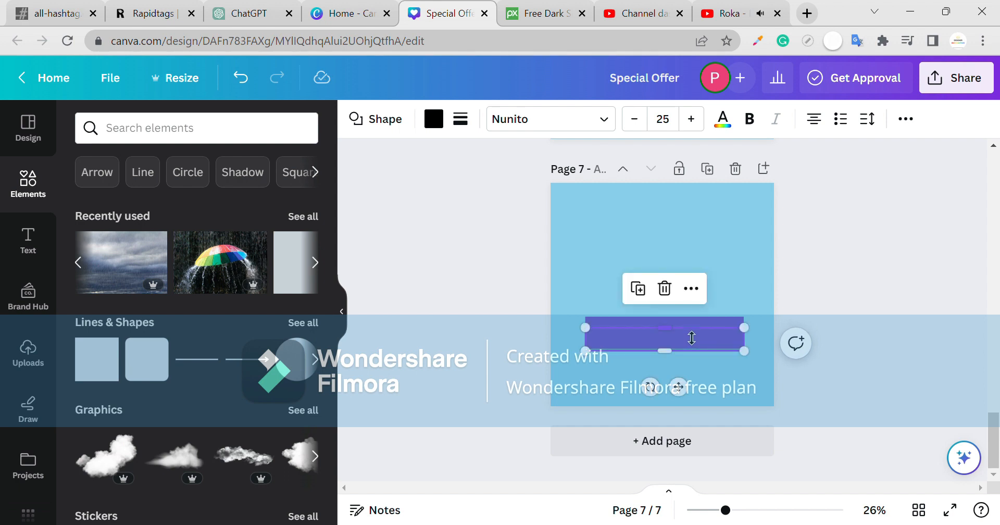
click(936, 253)
drag(762, 298, 547, 396)
click(548, 396)
drag(636, 349, 652, 397)
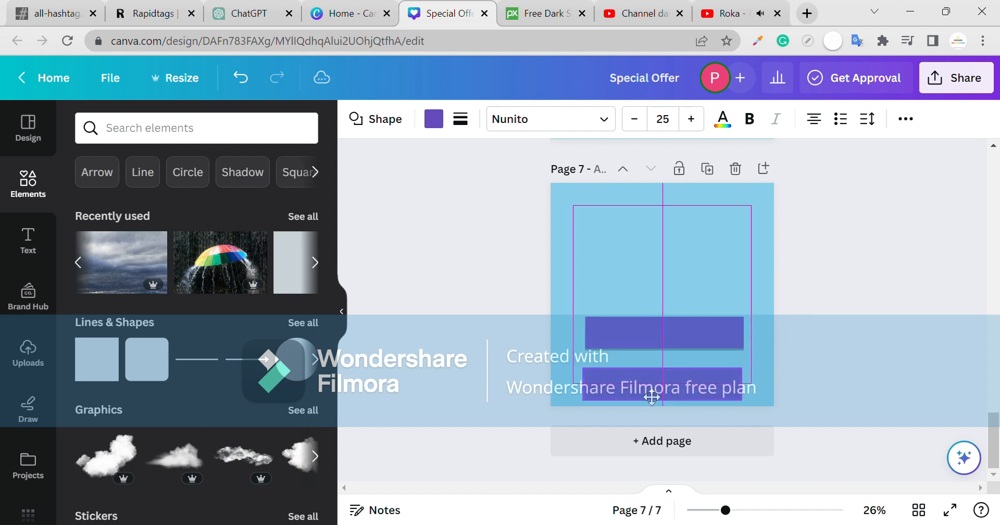
drag(725, 343, 726, 312)
click(681, 341)
- Round the corners of the purple bar (about 42) and the dark bar (about 41)
click(717, 305)
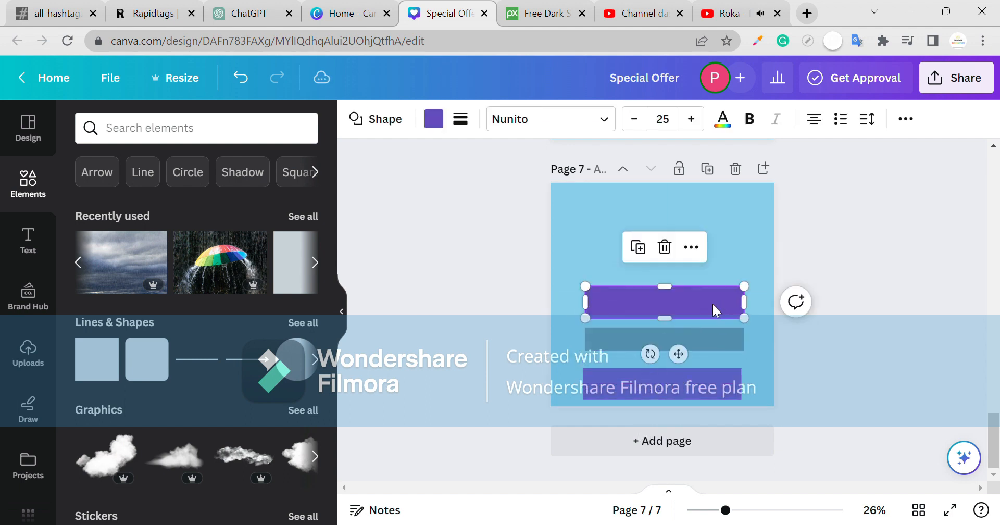
click(461, 119)
mouse_move(460, 220)
mouse_down()
mouse_move(471, 219)
mouse_move(460, 219)
mouse_up()
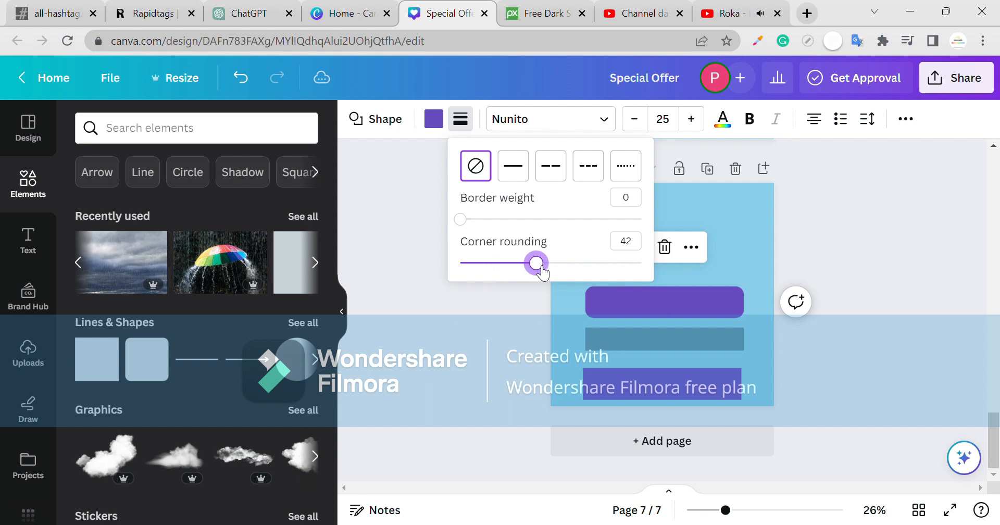
click(590, 333)
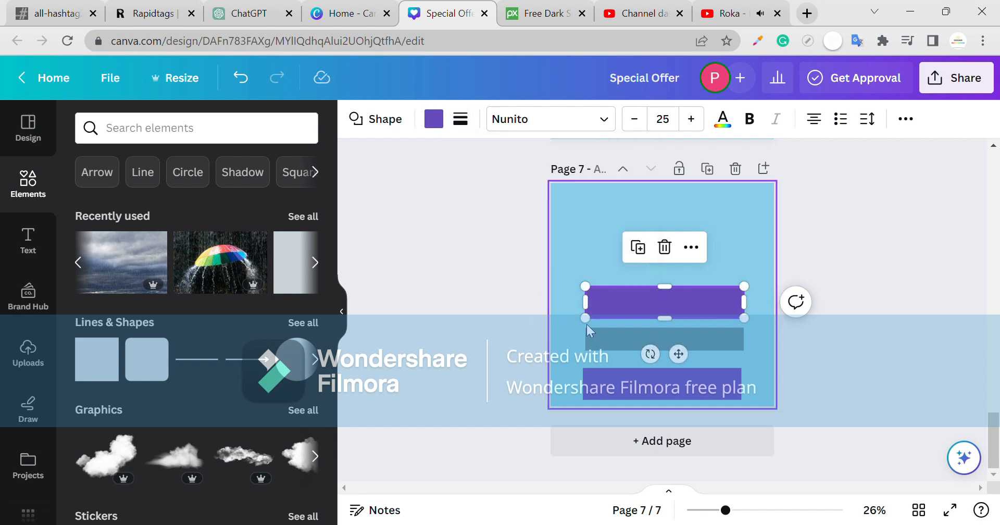
click(464, 130)
drag(460, 263, 498, 268)
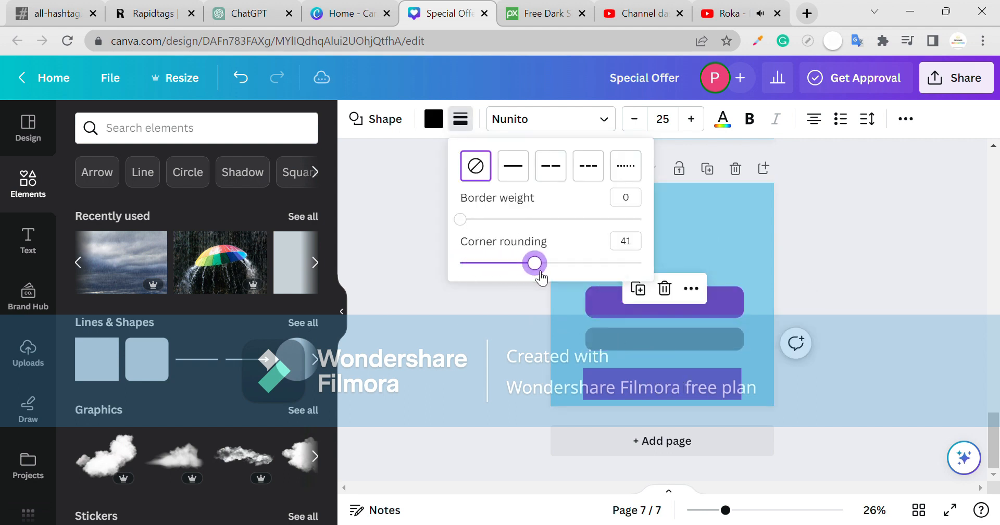
click(865, 275)
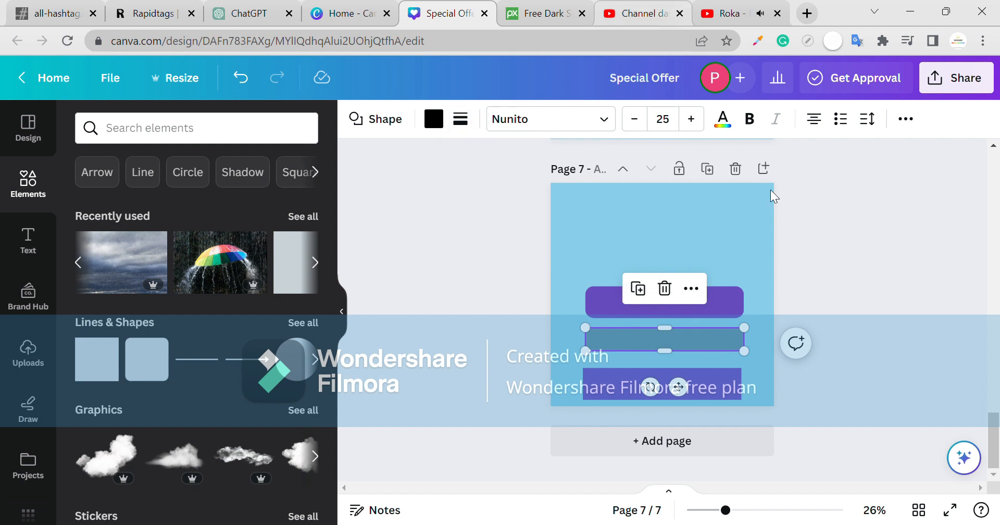
- Lower the purple bar onto the dark bar and nudge the dark bar up as a shadow
click(715, 310)
drag(718, 304, 725, 333)
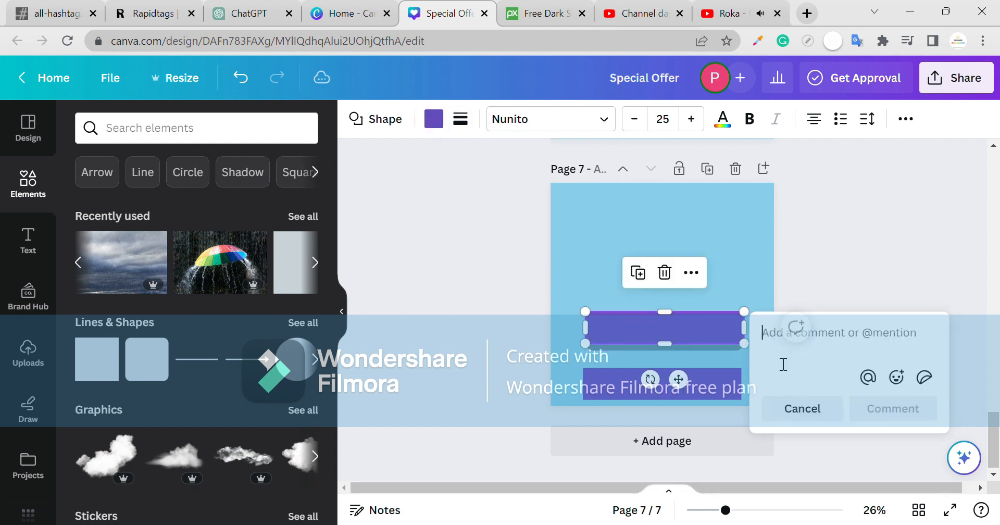
click(702, 359)
click(610, 348)
key(Up)
key(Up)
key(Up)
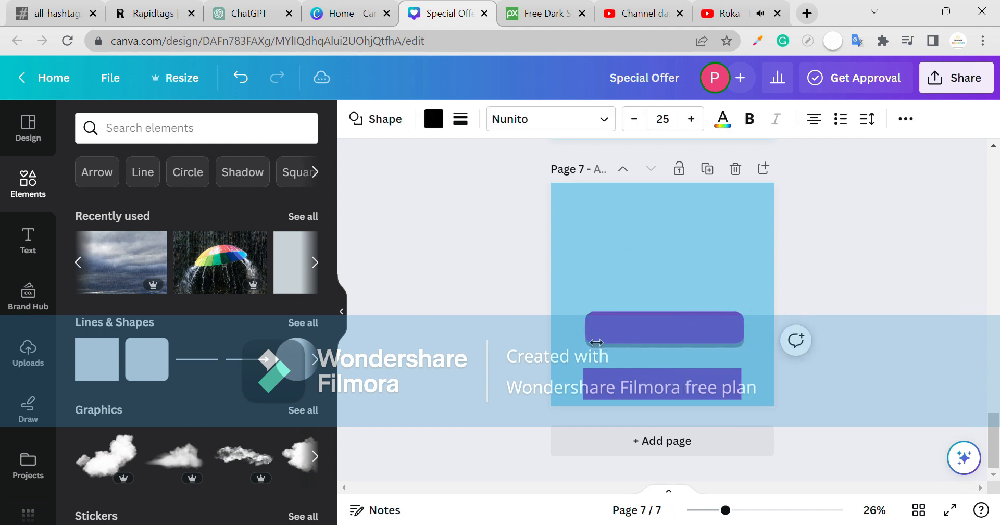
- Make the lower purple bar narrower and shorter
click(598, 341)
scroll(909, 335, up, 5)
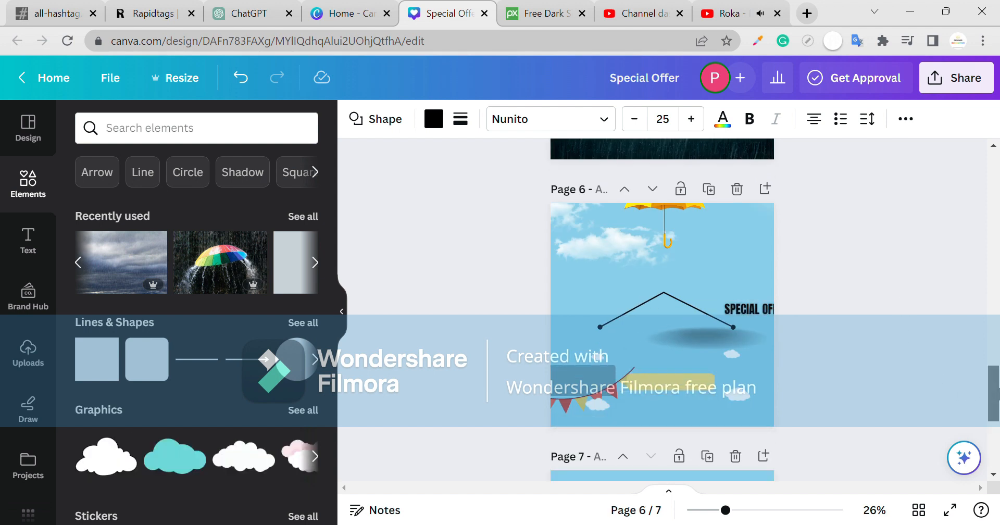
drag(999, 395, 997, 455)
click(921, 403)
click(708, 392)
drag(584, 385, 639, 397)
drag(751, 397, 695, 371)
click(715, 388)
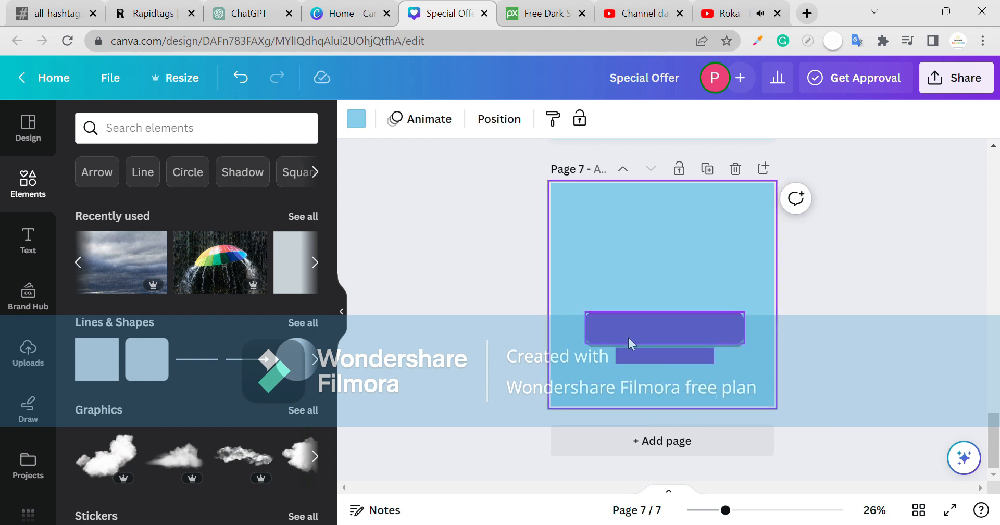
- Copy the triangular string group from page 6 and paste it onto page 7
scroll(665, 286, up, 3)
click(680, 195)
click(676, 179)
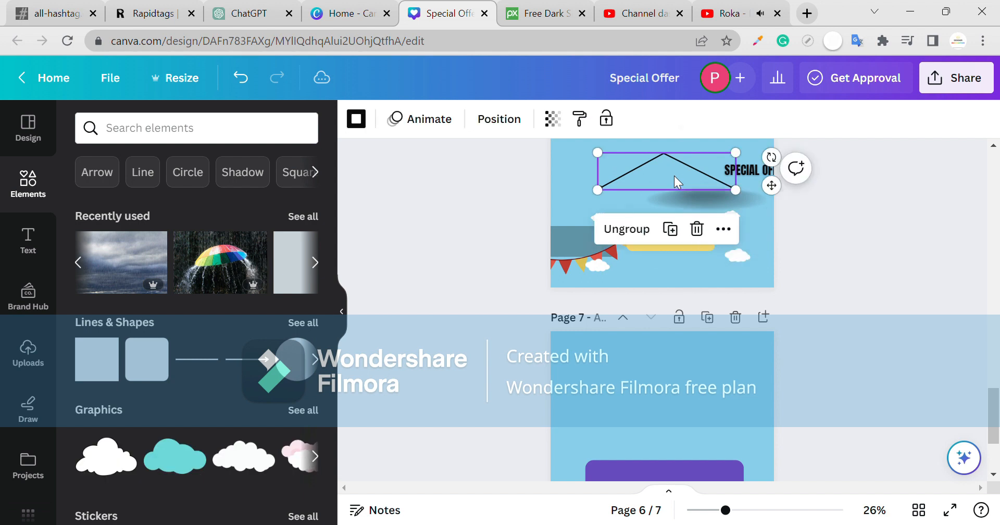
key(ctrl+c)
click(661, 379)
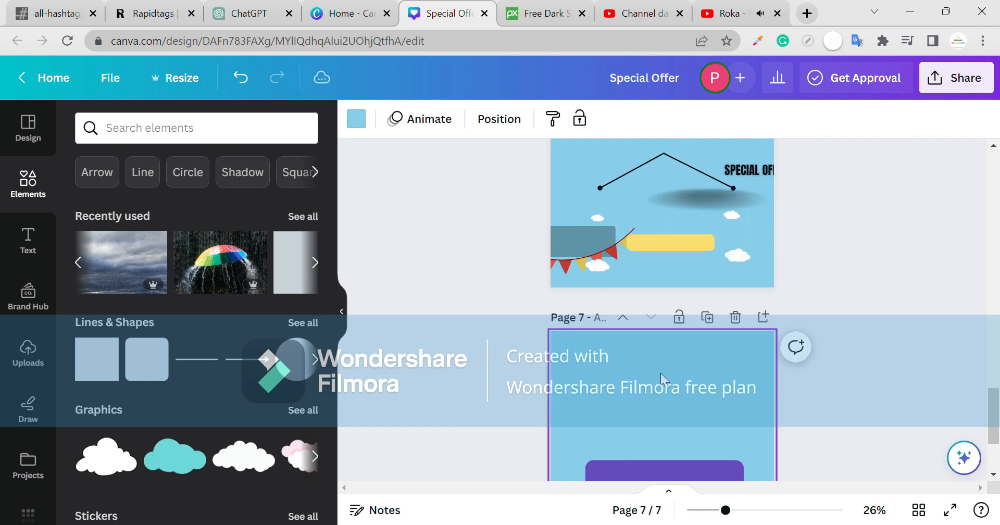
key(ctrl+v)
- Position the string hanger above the rounded banner, attached at its top corners
scroll(662, 378, down, 2)
drag(726, 338, 739, 352)
click(718, 339)
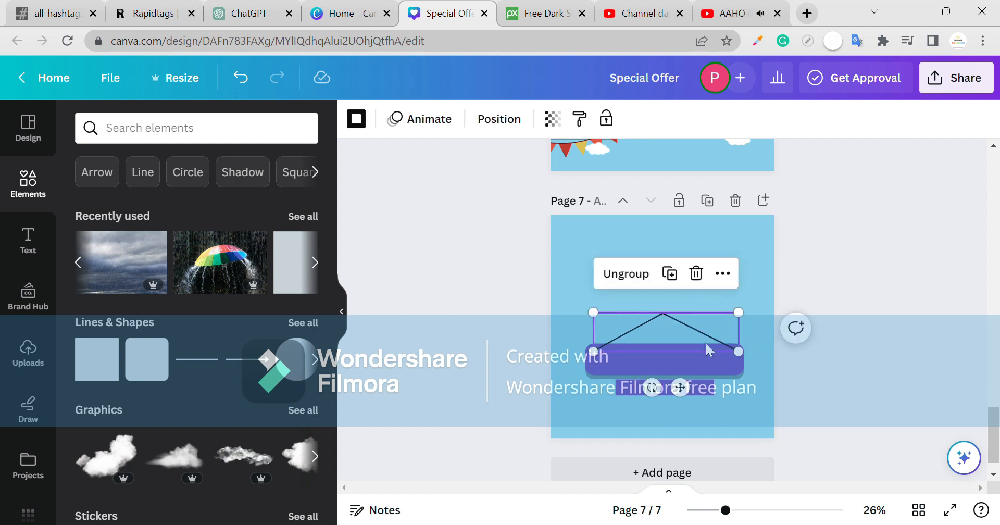
key(Left)
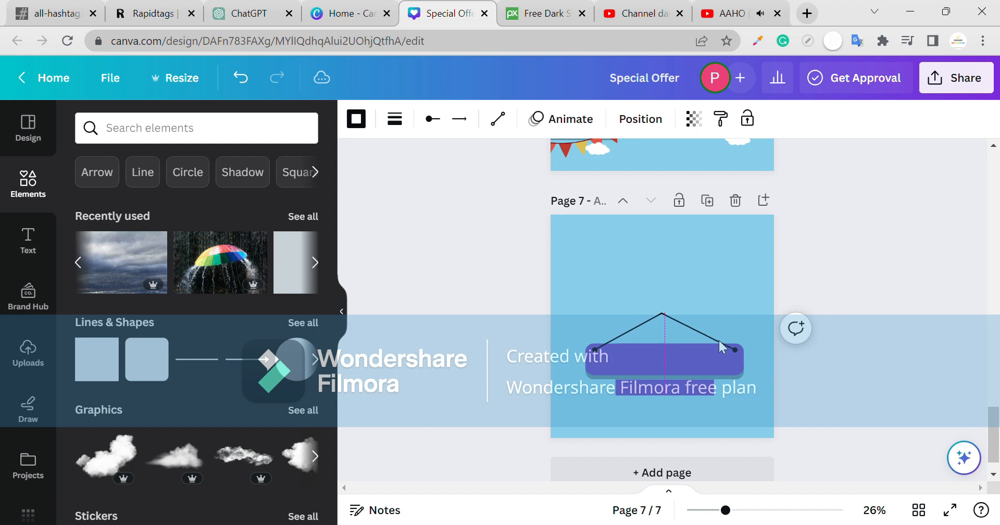
click(769, 318)
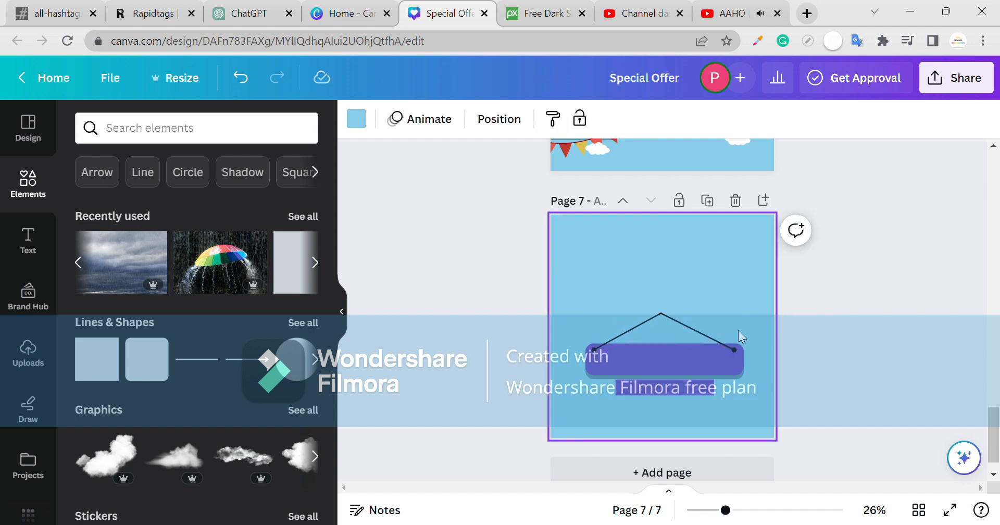
click(599, 349)
click(539, 340)
- Add a cloud from recently used elements at the banner's left end
click(315, 262)
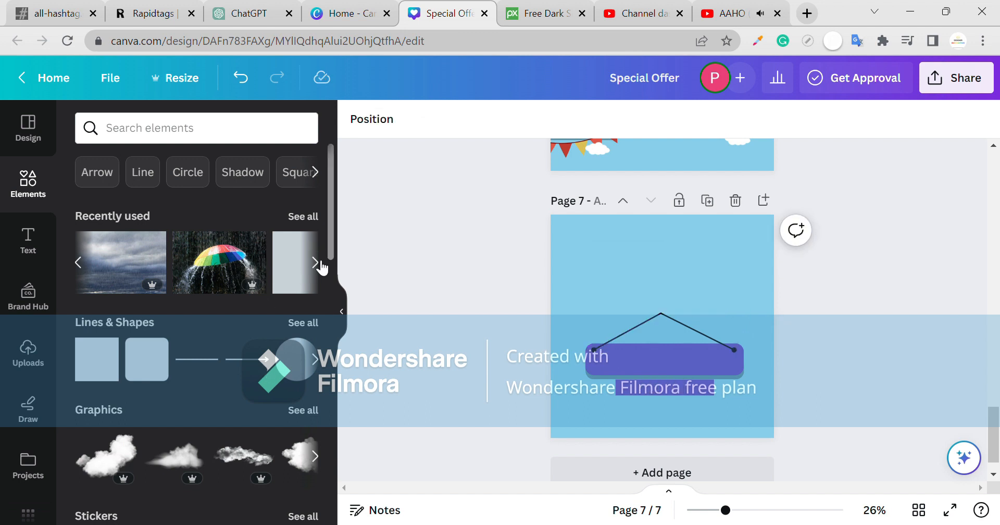
click(305, 218)
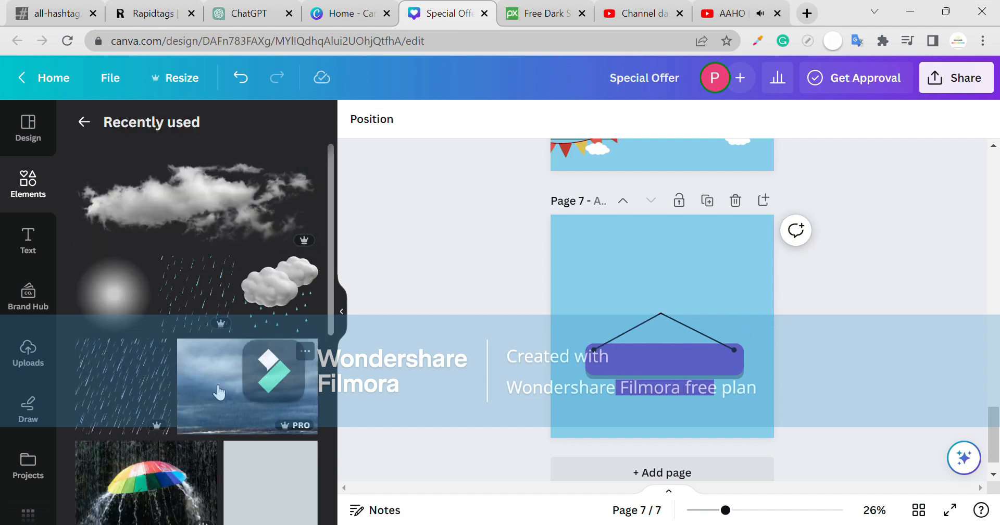
scroll(220, 389, down, 10)
drag(110, 367, 566, 340)
click(406, 390)
click(342, 316)
drag(424, 342, 456, 361)
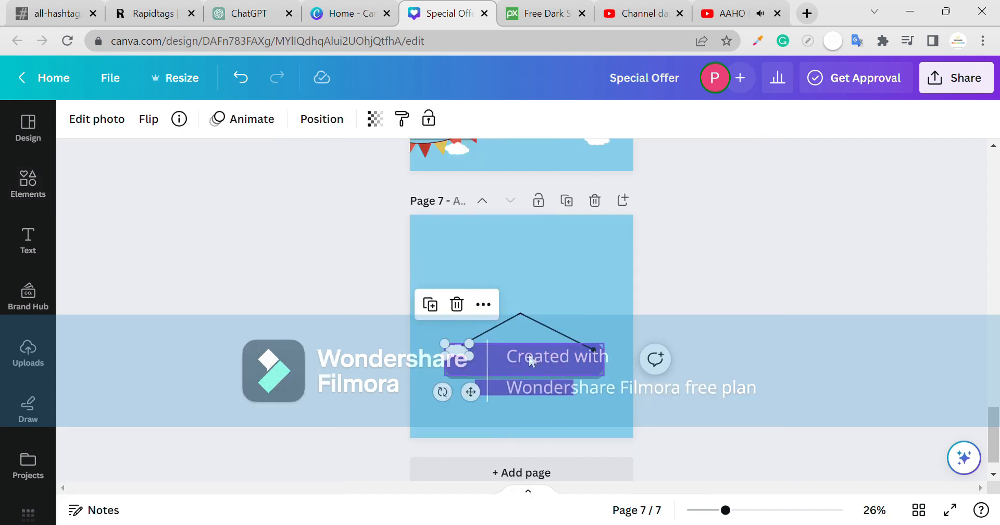
click(594, 353)
click(455, 333)
- Duplicate the cloud and place the copy at the banner's right end
click(458, 351)
key(ctrl+d)
drag(476, 398, 536, 407)
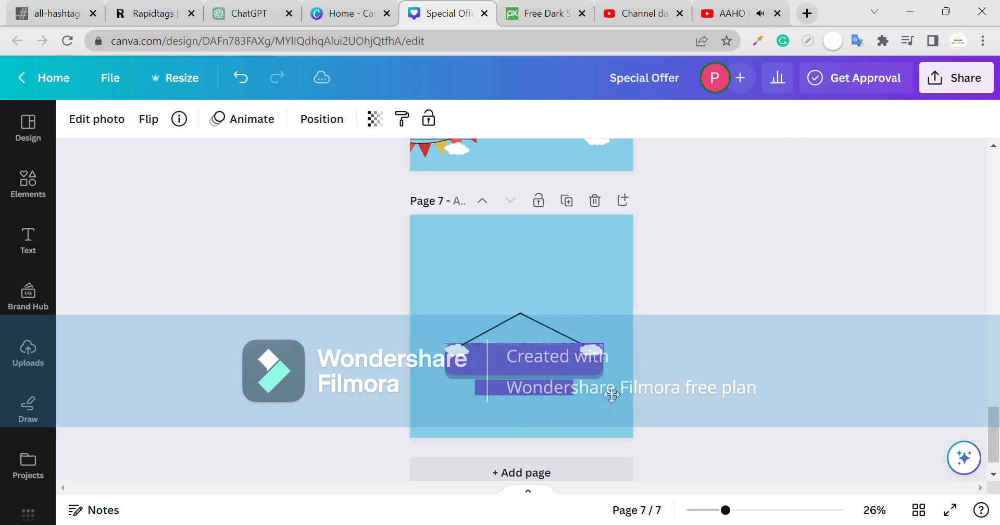
click(629, 399)
- Bring the SPECIAL OFFER text from page 6 to page 7, just below the banner
scroll(629, 398, up, 1)
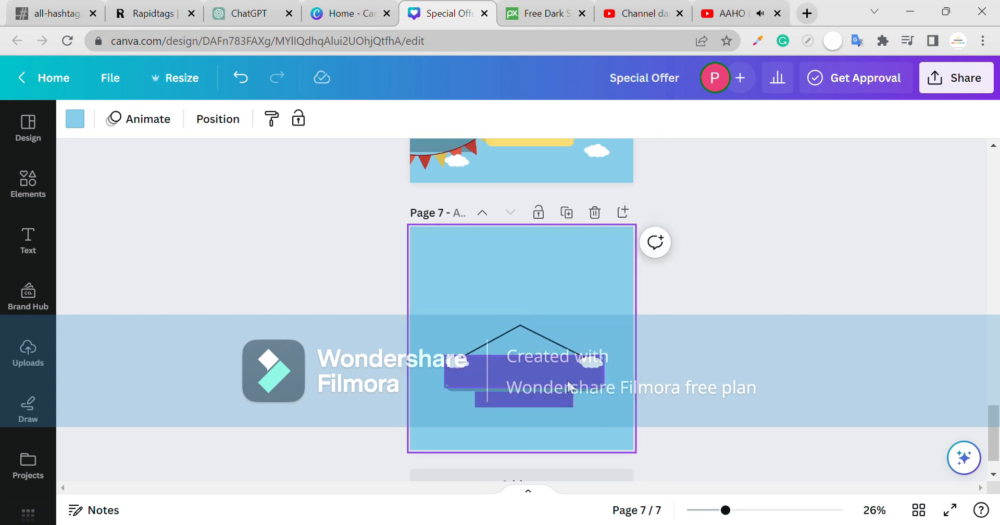
click(551, 402)
click(578, 403)
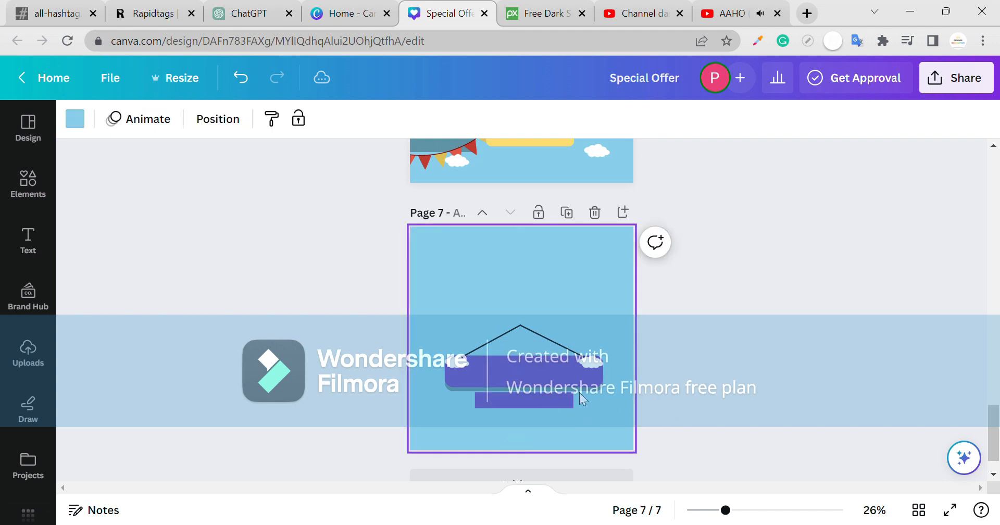
scroll(579, 364, up, 5)
drag(604, 263, 531, 389)
scroll(604, 324, down, 5)
scroll(598, 398, up, 3)
- Alt-drag a copy of the SPECIAL OFFER text box below the original
click(458, 347)
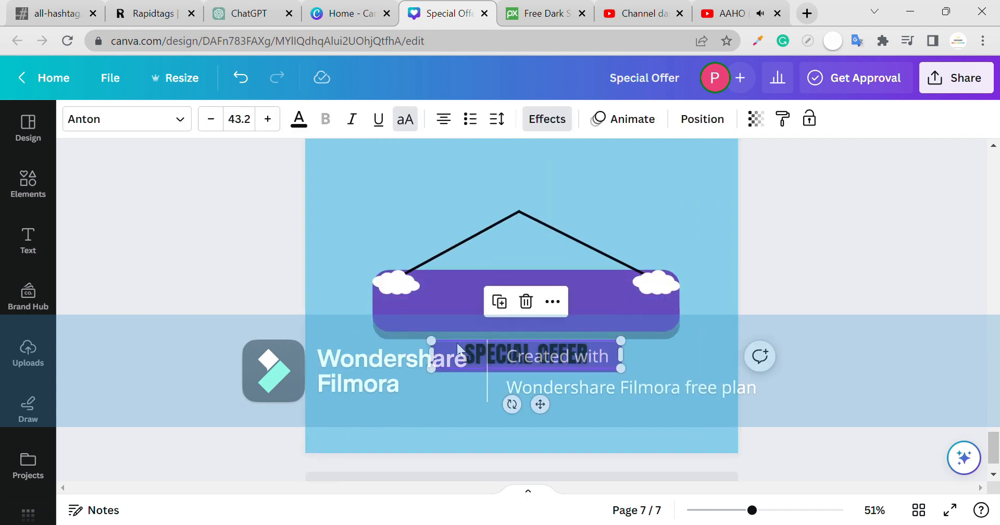
scroll(457, 342, up, 2)
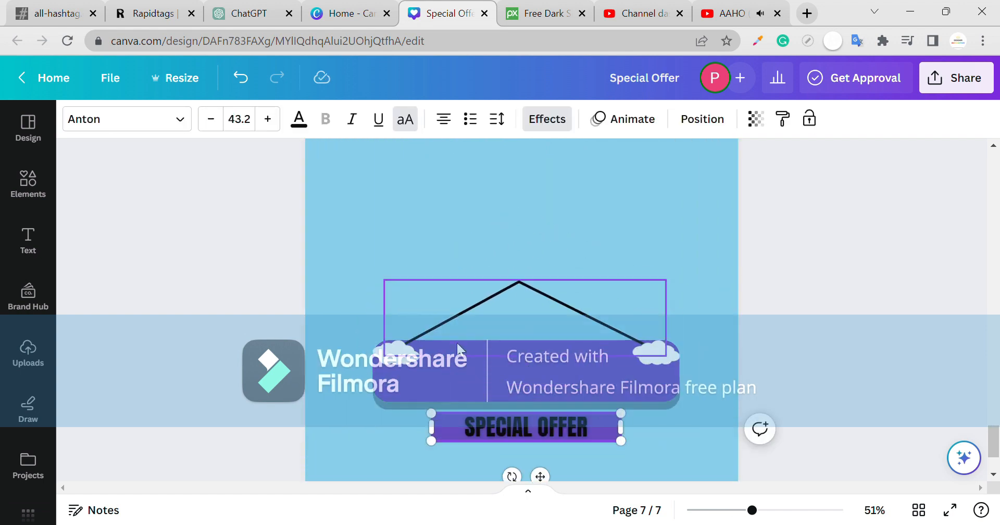
scroll(457, 343, down, 3)
scroll(583, 224, down, 1)
click(543, 375)
click(527, 372)
click(526, 368)
double_click(531, 367)
click(537, 369)
click(538, 368)
drag(537, 366, 548, 439)
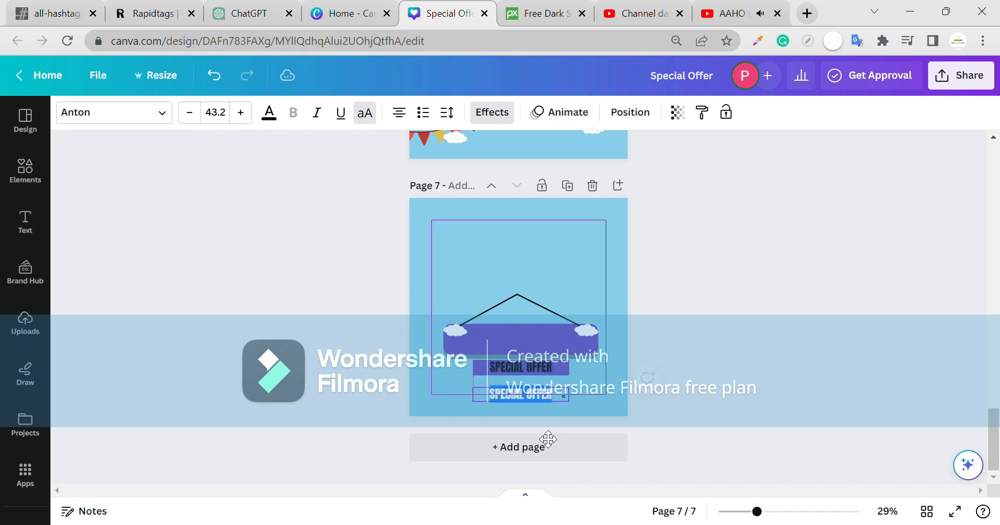
- Change the copy to MONSOON at about size 75 with letter spacing around 280
triple_click(537, 400)
click(888, 268)
click(515, 396)
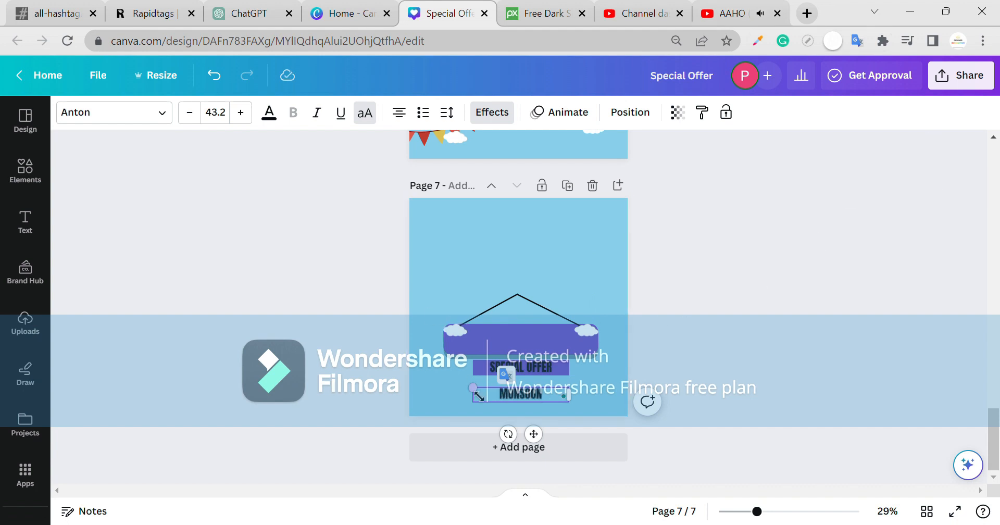
drag(473, 387, 401, 376)
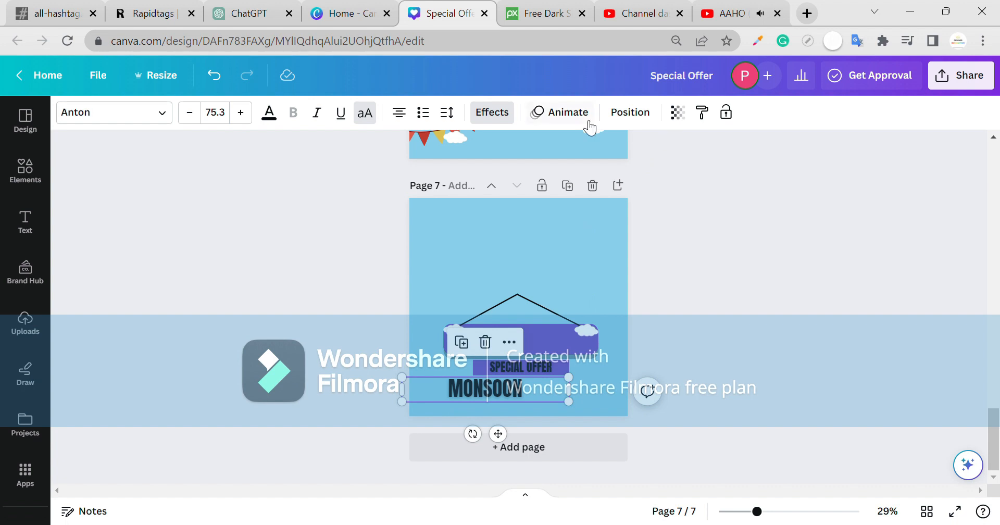
click(447, 112)
drag(491, 174, 543, 187)
click(781, 253)
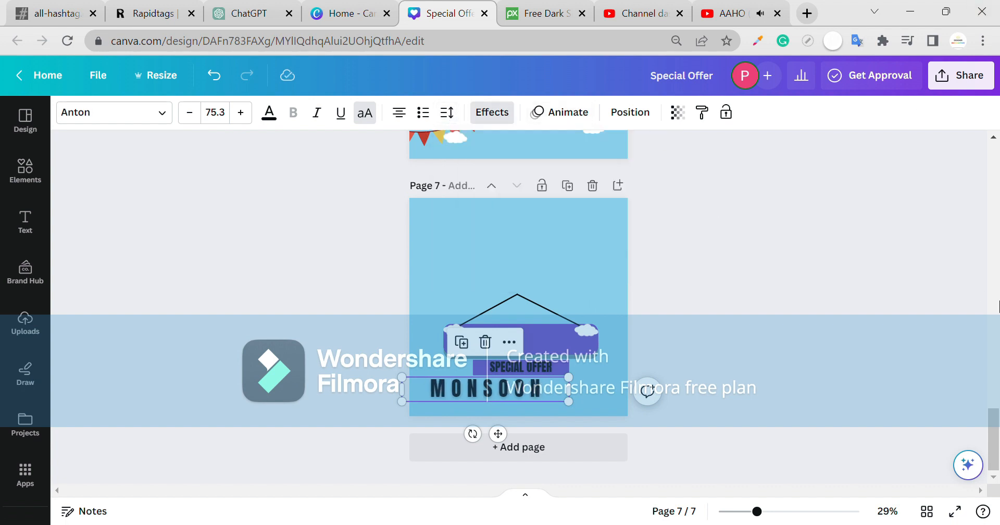
- Move MONSOON onto the purple banner and shrink it slightly to fit
scroll(994, 379, up, 5)
scroll(995, 384, down, 5)
click(589, 388)
drag(589, 388, 569, 343)
drag(444, 362, 515, 350)
click(586, 380)
- Bring the yellow umbrella from page 6 onto page 7 above the banner
scroll(578, 377, up, 5)
drag(522, 255, 578, 290)
scroll(576, 289, up, 3)
scroll(574, 289, up, 4)
- Nudge the umbrella up and right so its hook meets the hanger's apex
click(573, 289)
key(Up)
key(Up)
key(Up)
key(Up)
key(Up)
key(Up)
key(Up)
key(Up)
key(Up)
key(Up)
key(Up)
key(Up)
key(Up)
key(Up)
key(Up)
key(Up)
key(Up)
key(Up)
key(Up)
key(Up)
key(Up)
key(Up)
key(Up)
key(Up)
key(Up)
key(Right)
key(Right)
key(Right)
key(Right)
key(Right)
key(Right)
key(Right)
key(Up)
key(Up)
key(Up)
key(Up)
key(Up)
key(Up)
key(Up)
key(Up)
key(Up)
key(Up)
key(Up)
key(Up)
key(Up)
key(Up)
key(Up)
key(Up)
key(Up)
key(Up)
key(Up)
key(Up)
key(Up)
key(Up)
key(Up)
key(Up)
key(Up)
key(Up)
key(Up)
key(Up)
key(Up)
key(Up)
key(Up)
key(Up)
key(Up)
key(Up)
key(Up)
key(Up)
key(Up)
key(Up)
key(Up)
key(Up)
key(Up)
key(Up)
key(Up)
key(Up)
key(Up)
key(Up)
key(Up)
key(Up)
key(Right)
key(Right)
key(Right)
key(Right)
key(Right)
key(Right)
key(Right)
key(Right)
key(Right)
key(Right)
key(Right)
key(Right)
key(Right)
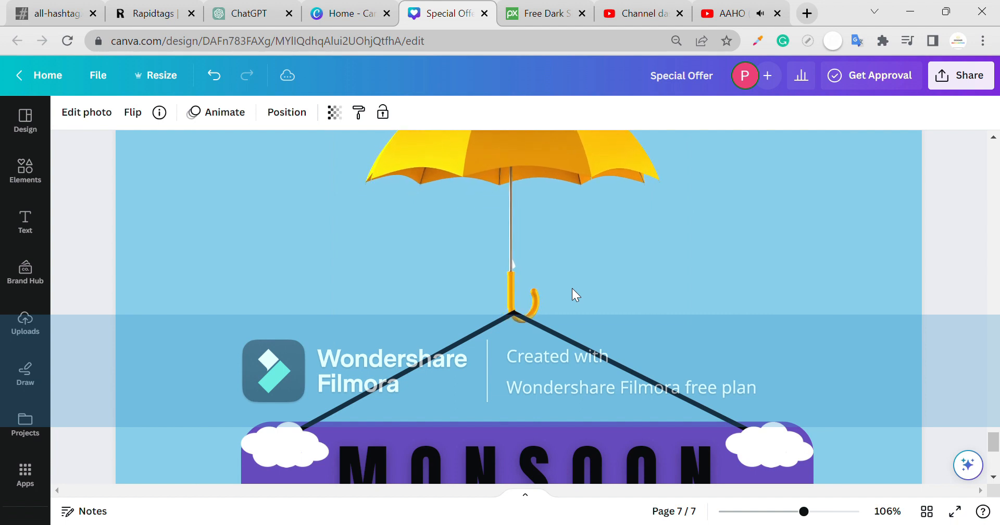
- Ungroup the hanging lines to check their alignment with the umbrella handle
click(462, 348)
click(377, 318)
click(405, 341)
click(570, 347)
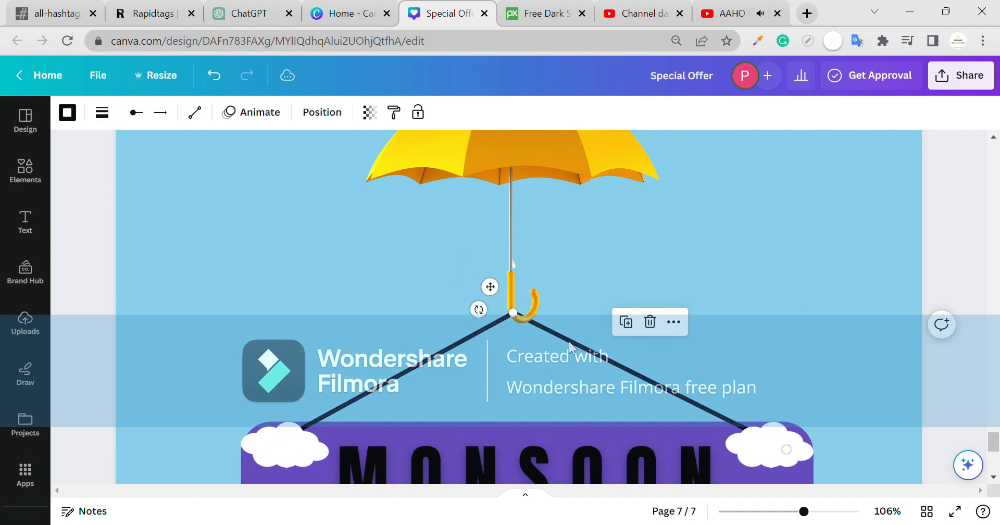
click(576, 292)
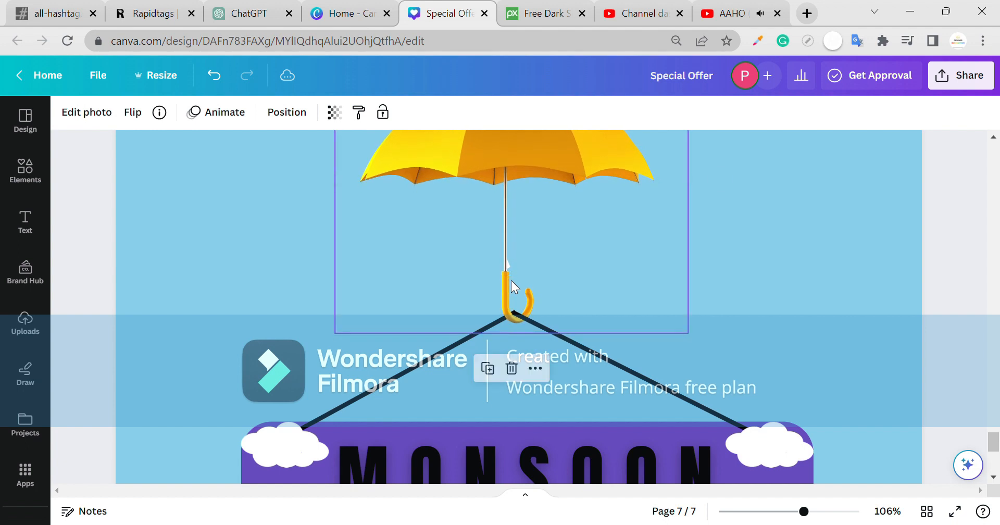
click(748, 325)
- Select the SPECIAL OFFER text together with its small purple bar
ctrl+scroll(747, 325, down, 5)
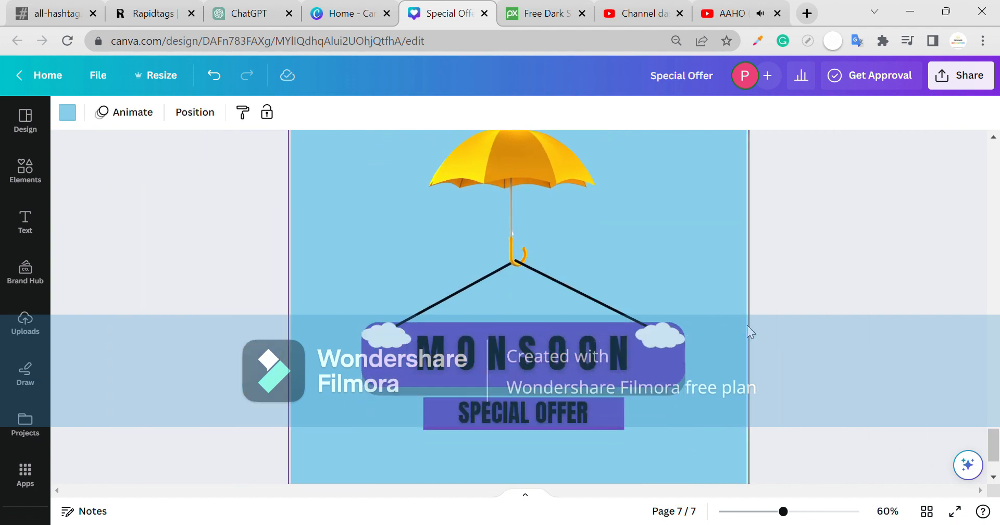
click(663, 396)
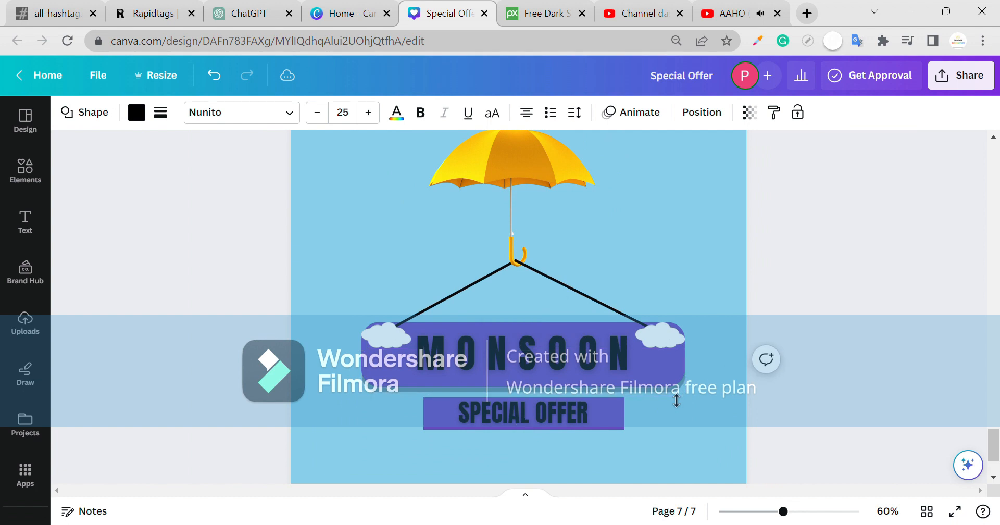
click(593, 423)
drag(652, 424, 562, 466)
- Round the corners of the SPECIAL OFFER rectangle and put the text back inside it
click(636, 443)
click(550, 435)
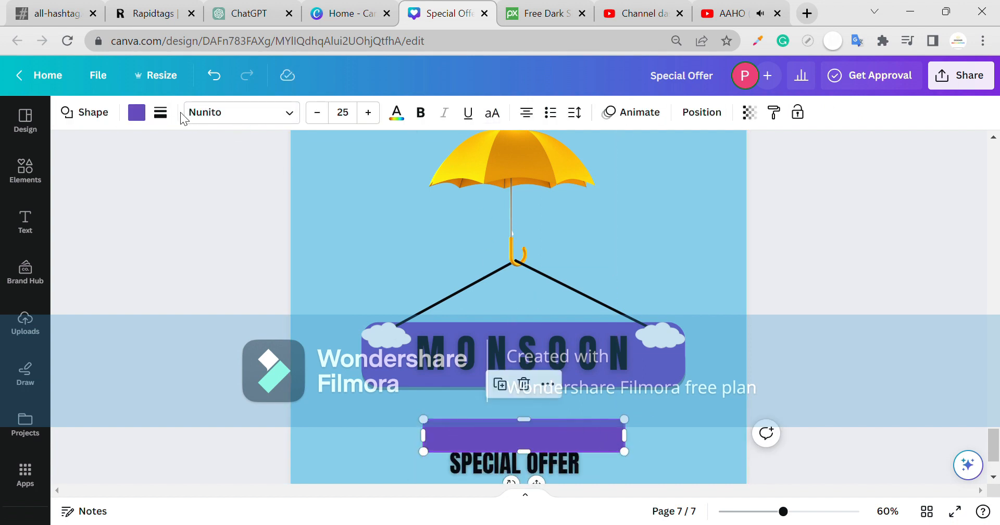
click(161, 113)
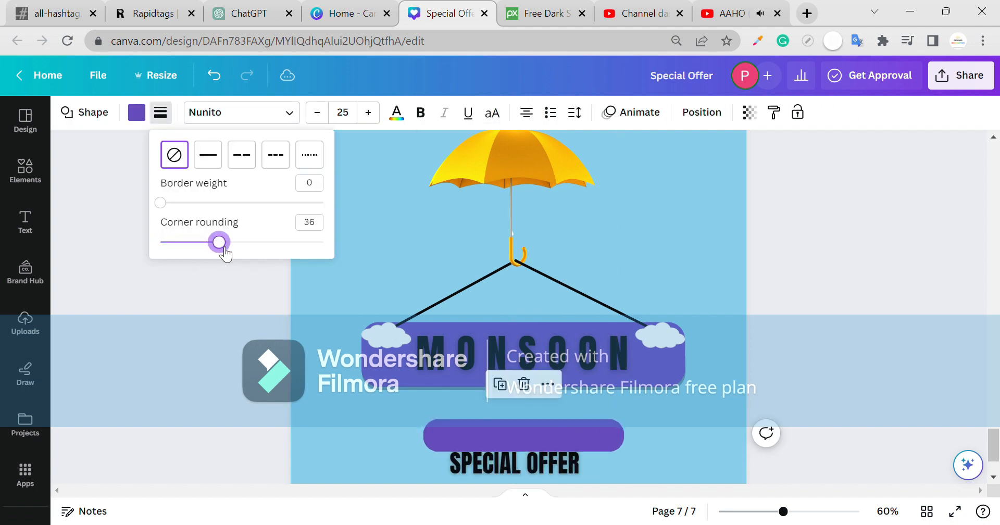
click(720, 389)
drag(573, 447, 577, 429)
drag(573, 469, 583, 415)
click(658, 405)
click(554, 395)
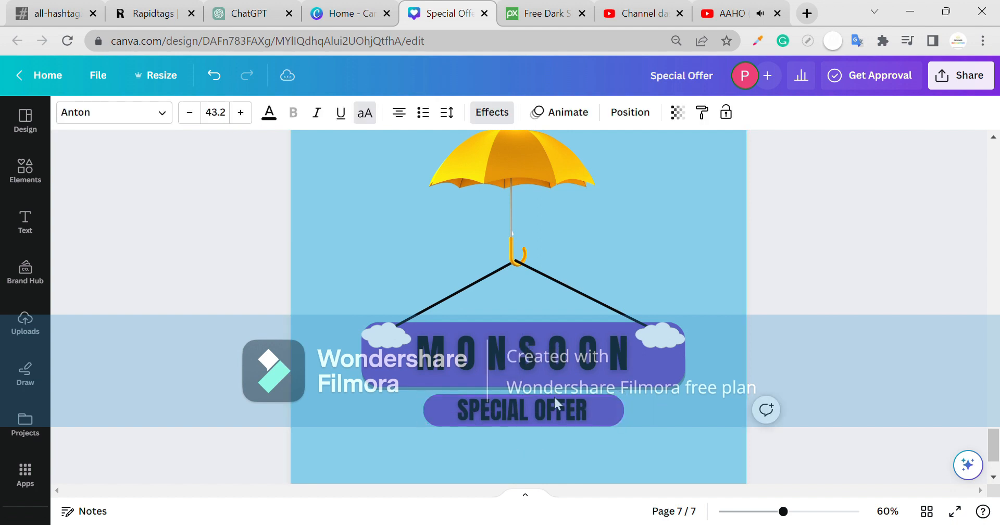
click(692, 417)
- Drag the pennant bunting from page 6 to hang beneath the MONSOON banner
scroll(693, 411, down, 2)
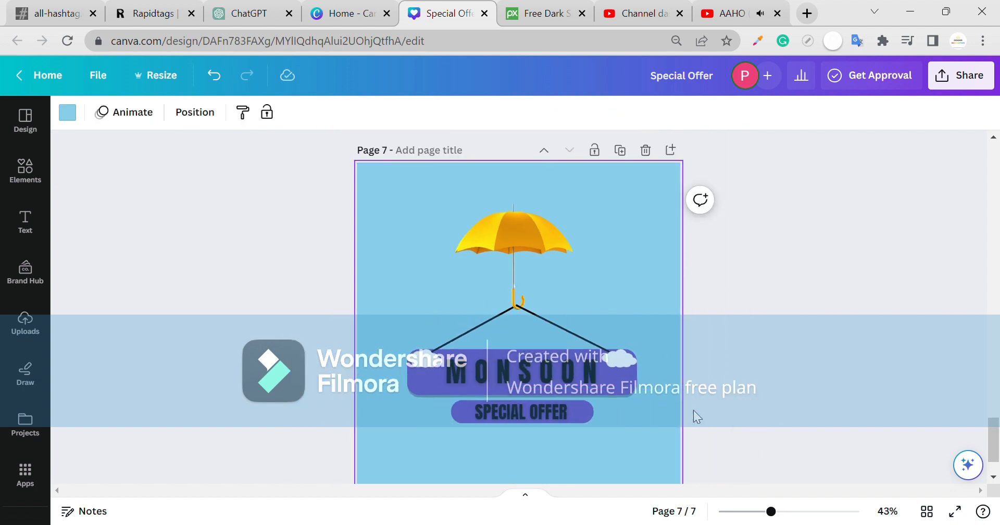
scroll(630, 207, up, 2)
scroll(500, 260, down, 3)
drag(483, 223, 605, 414)
- Move the SPECIAL OFFER text down and left and adjust its purple pill
click(576, 353)
drag(573, 347, 615, 346)
click(568, 344)
click(586, 356)
click(563, 363)
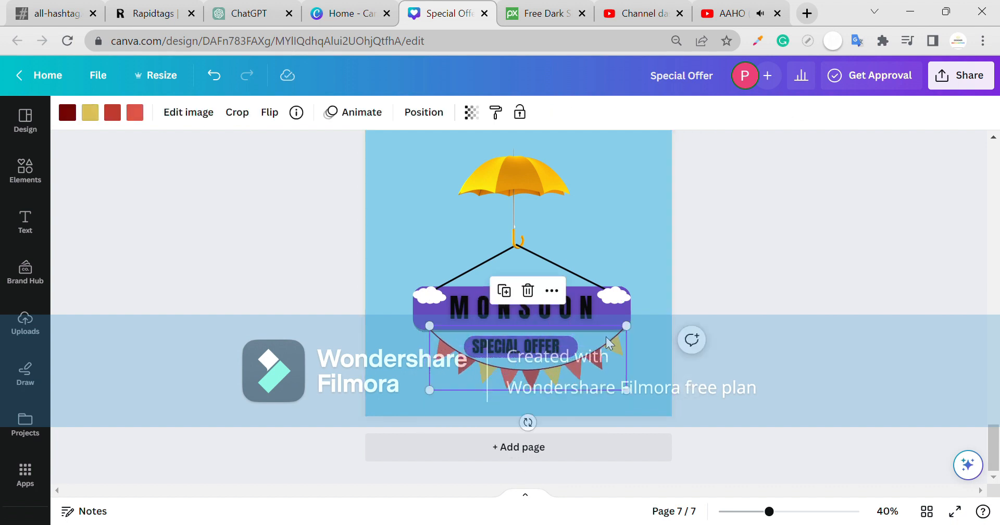
- Adjust the pennant bunting so it hangs beneath the SPECIAL OFFER pill
click(597, 357)
click(594, 357)
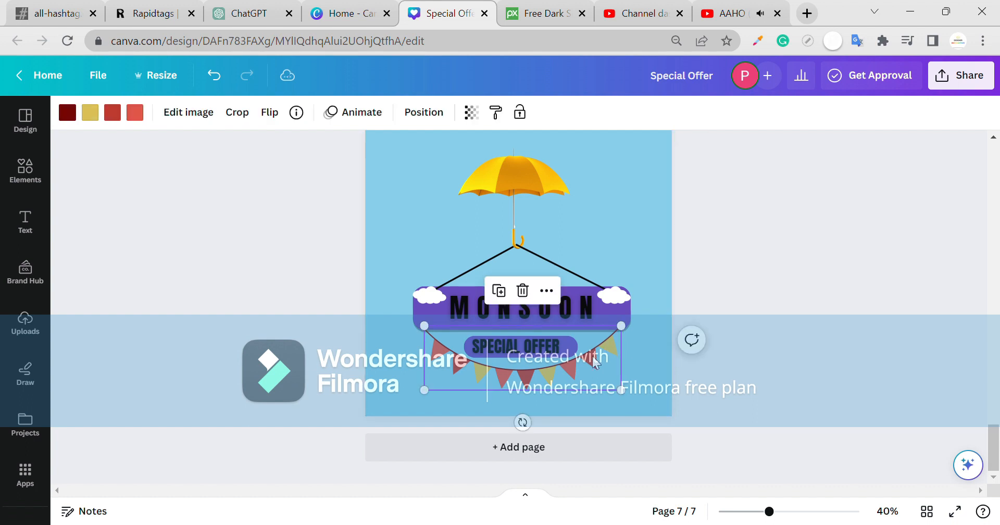
click(721, 382)
click(605, 362)
click(637, 361)
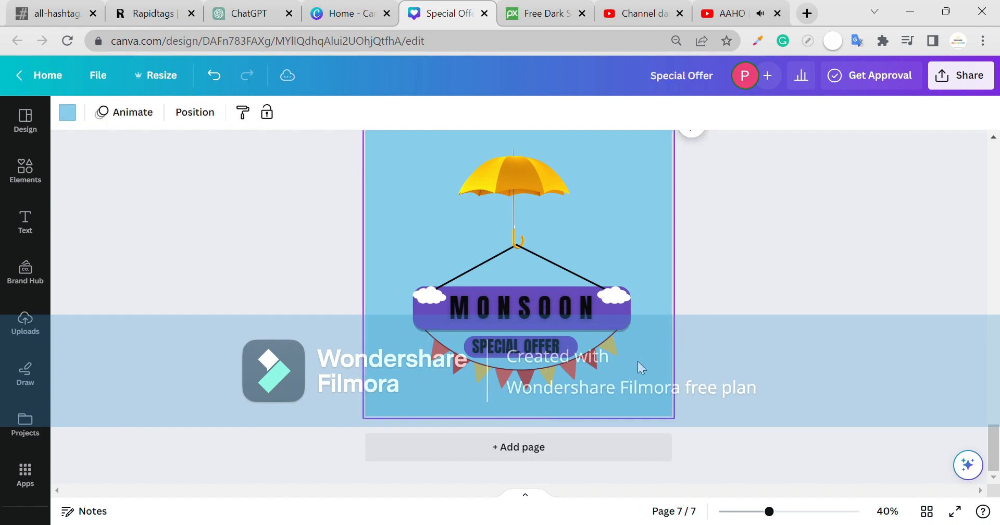
click(605, 355)
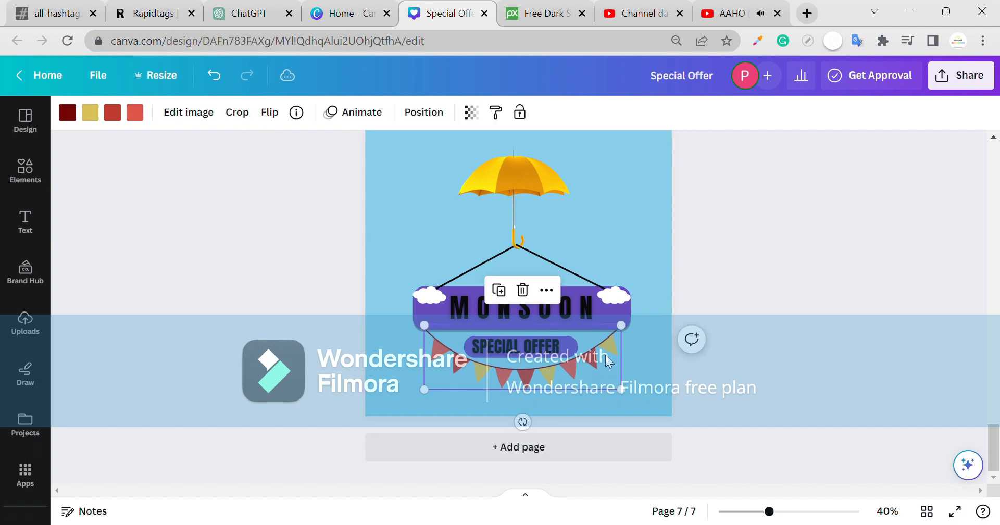
click(722, 347)
click(621, 350)
click(689, 358)
- Drag the whole sign group until it snaps to the page's horizontal centre
scroll(660, 361, up, 1)
click(440, 365)
click(666, 139)
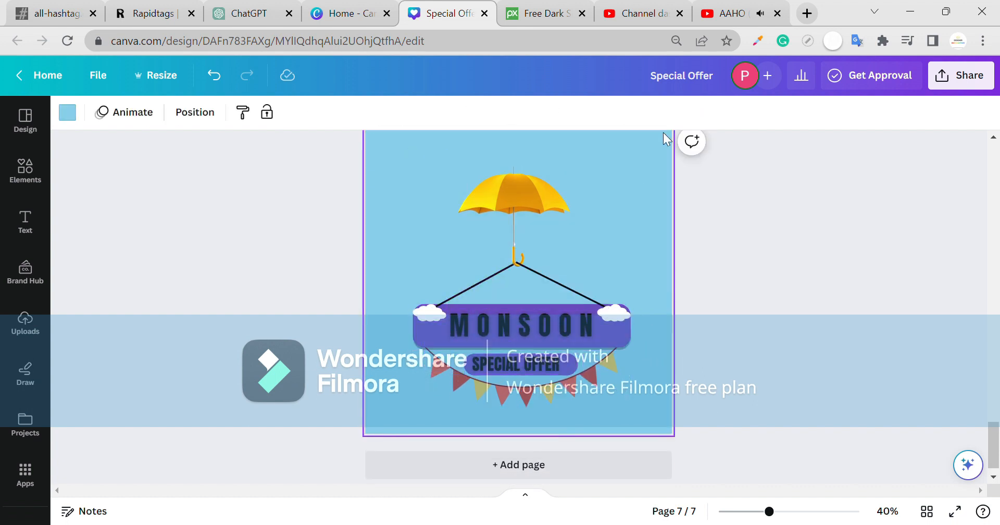
drag(431, 405, 451, 394)
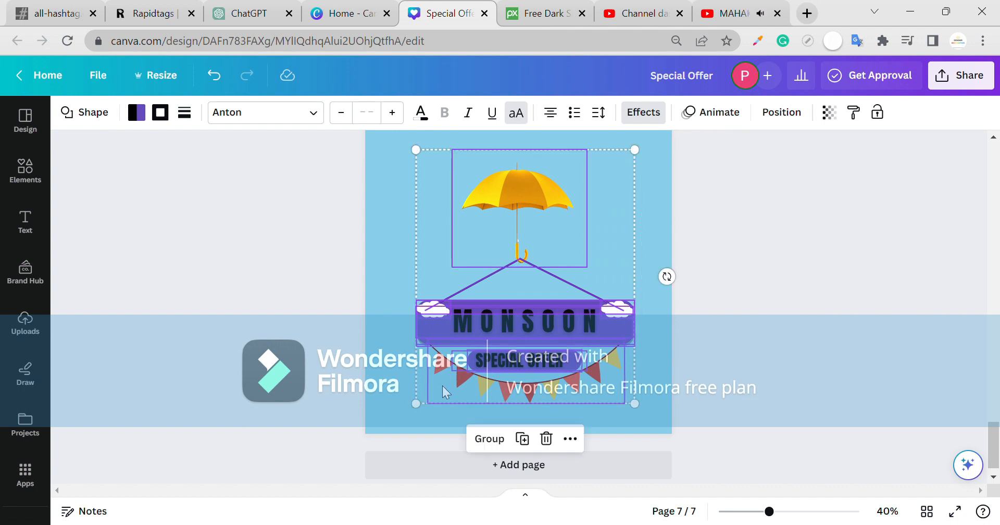
- Apply a recently used colour palette from Design > Styles, shuffle it, then apply a saved palette
click(314, 307)
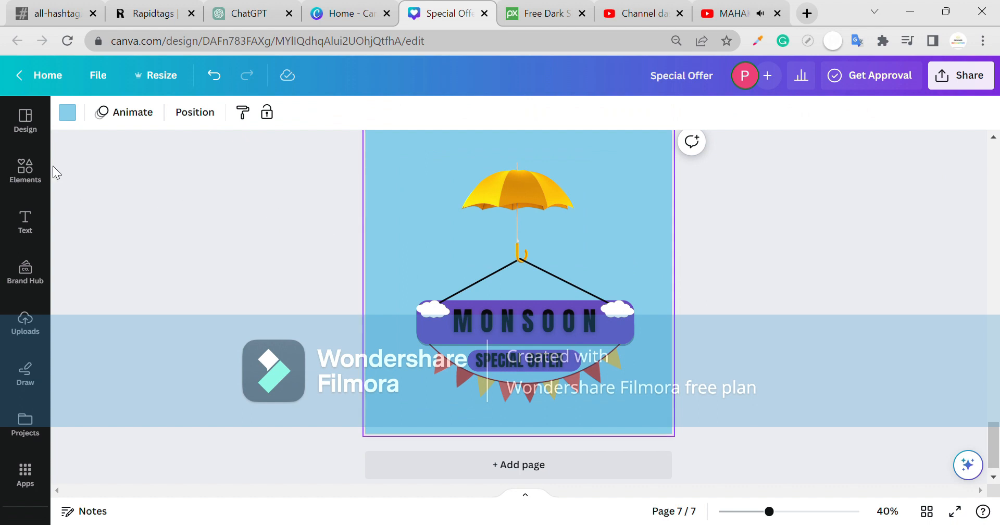
click(25, 119)
click(232, 156)
scroll(249, 309, down, 3)
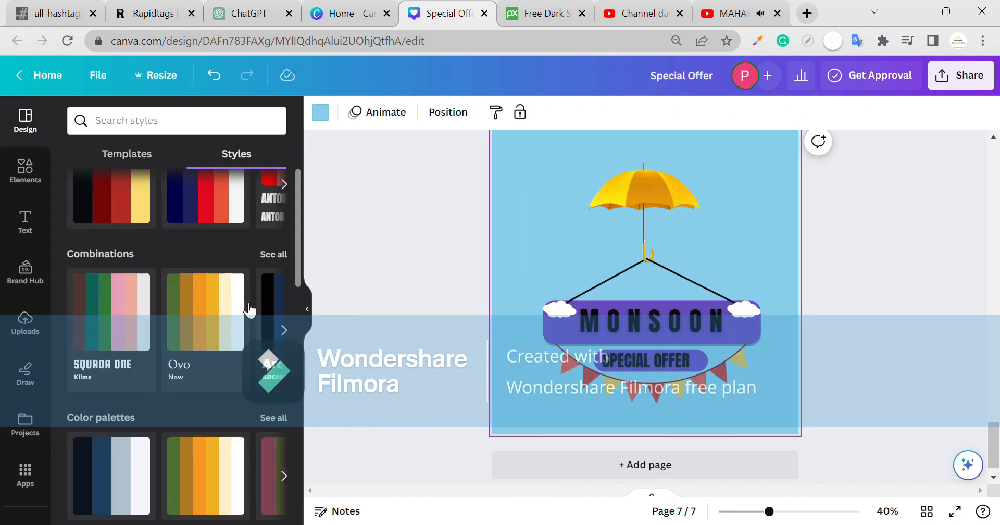
scroll(152, 230, up, 2)
click(135, 255)
click(137, 255)
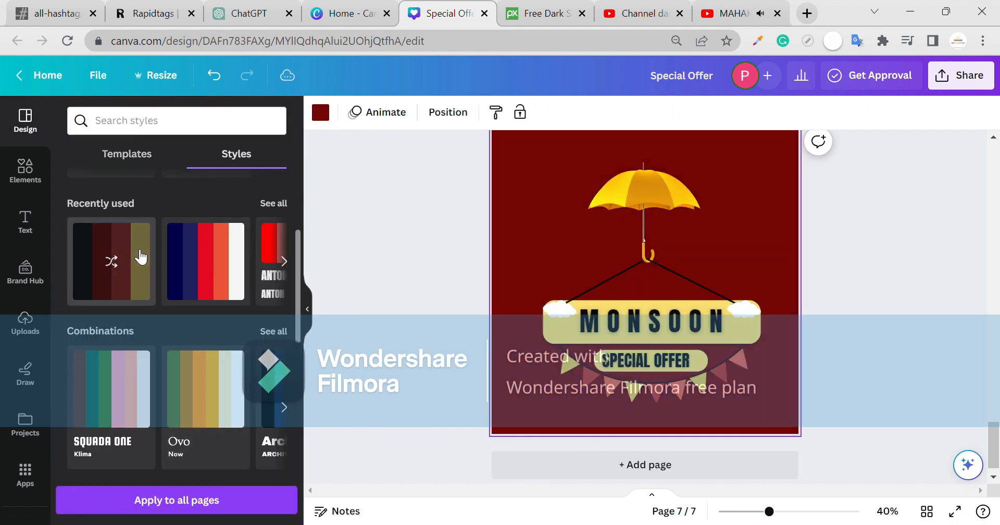
click(632, 321)
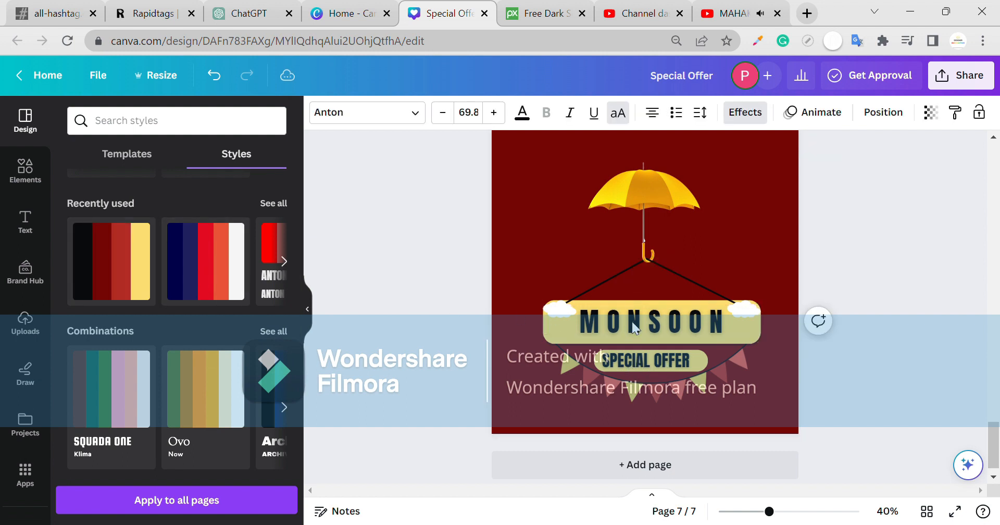
- Make the page background light blue
click(704, 275)
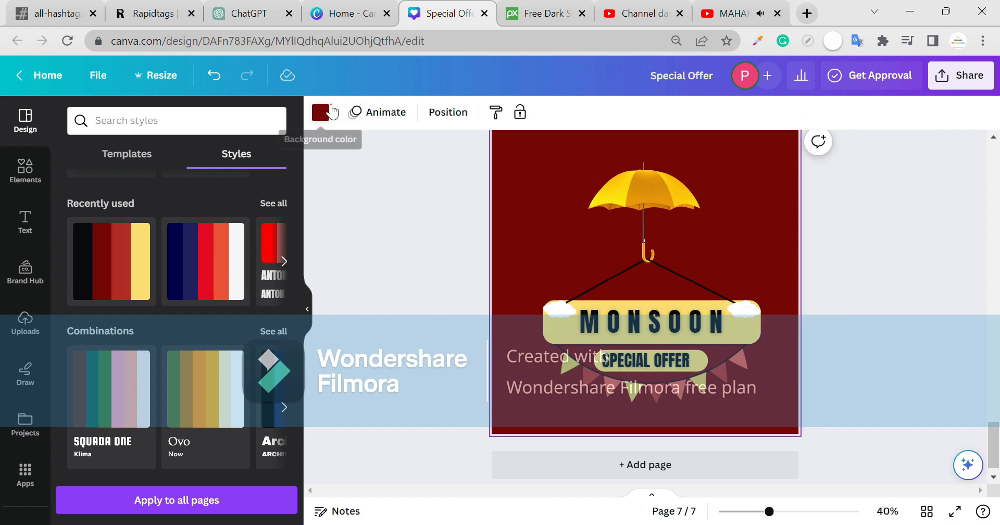
click(320, 111)
click(272, 198)
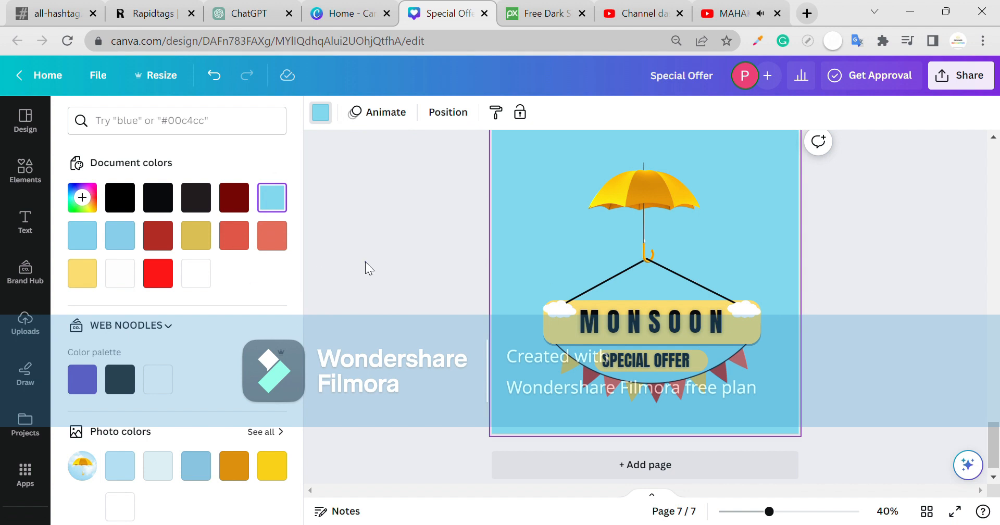
- Apply and shuffle another recent palette, then try the Squada One style and undo it
click(364, 261)
click(235, 271)
click(235, 271)
click(234, 271)
click(230, 270)
click(230, 270)
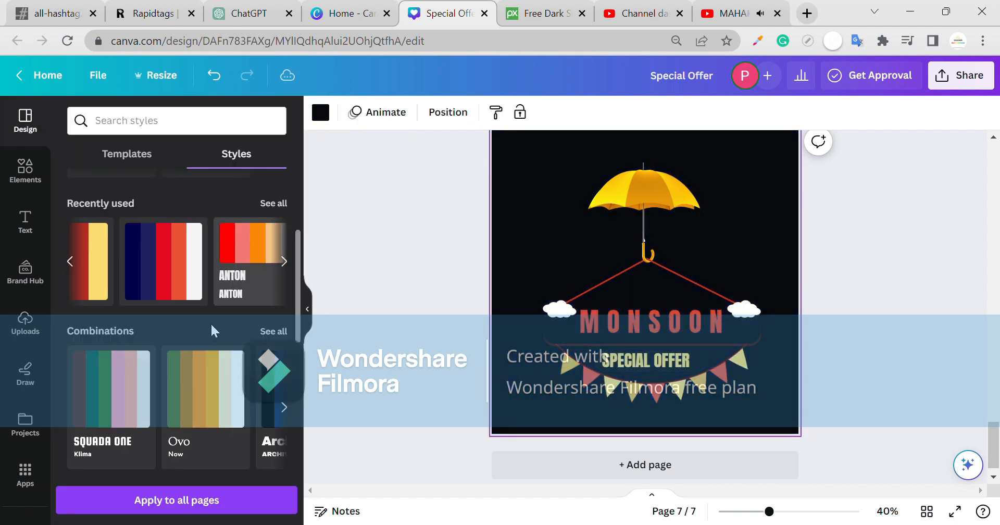
click(155, 407)
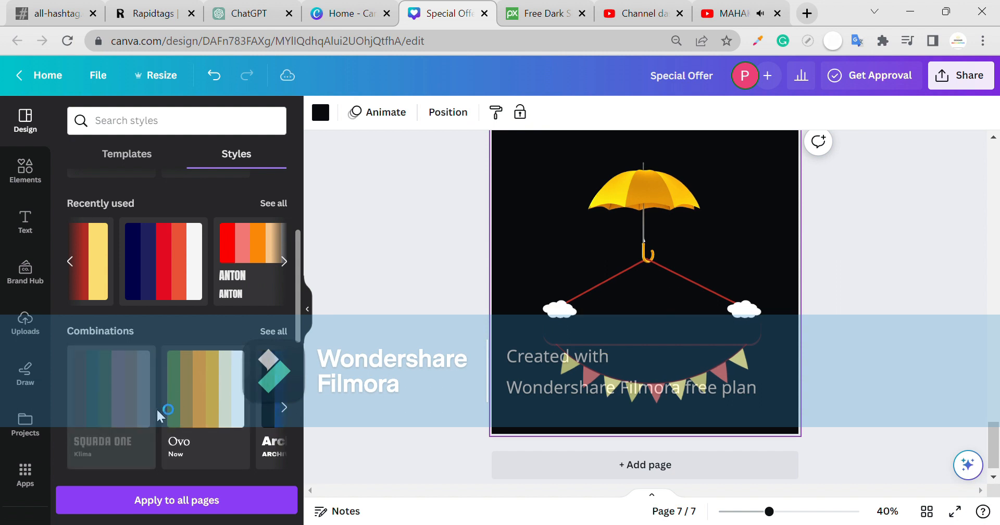
scroll(157, 402, down, 3)
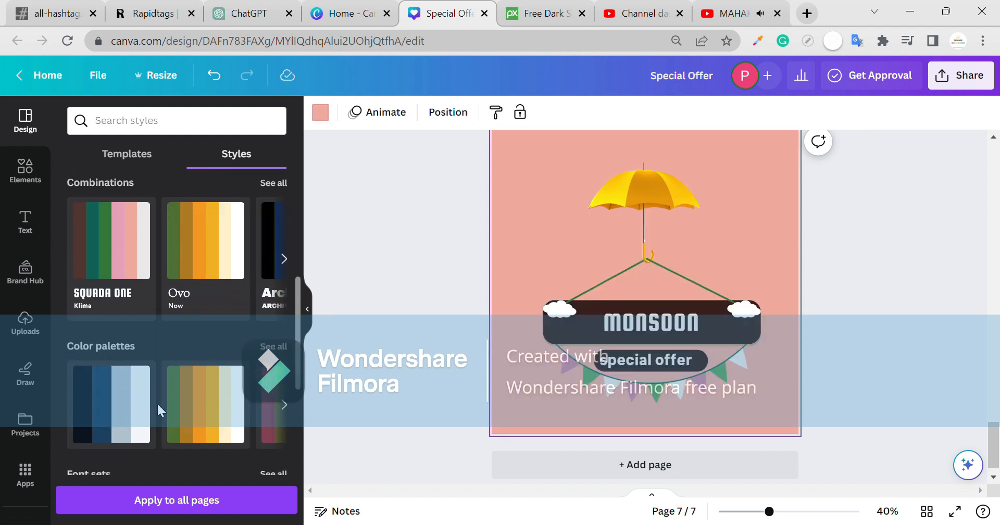
key(ctrl+z)
- Recolour with the green-orange palette for a green banner with orange text, over a light blue background
click(145, 425)
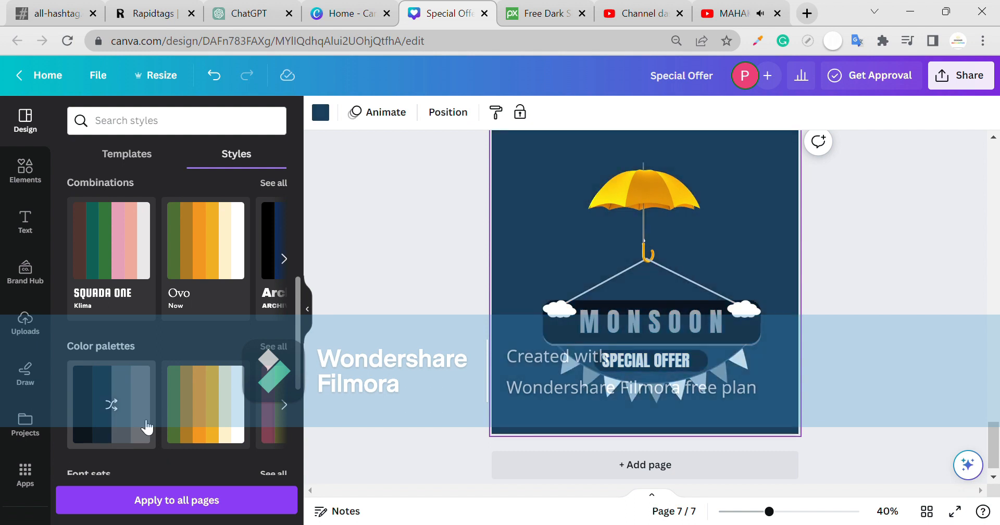
click(147, 427)
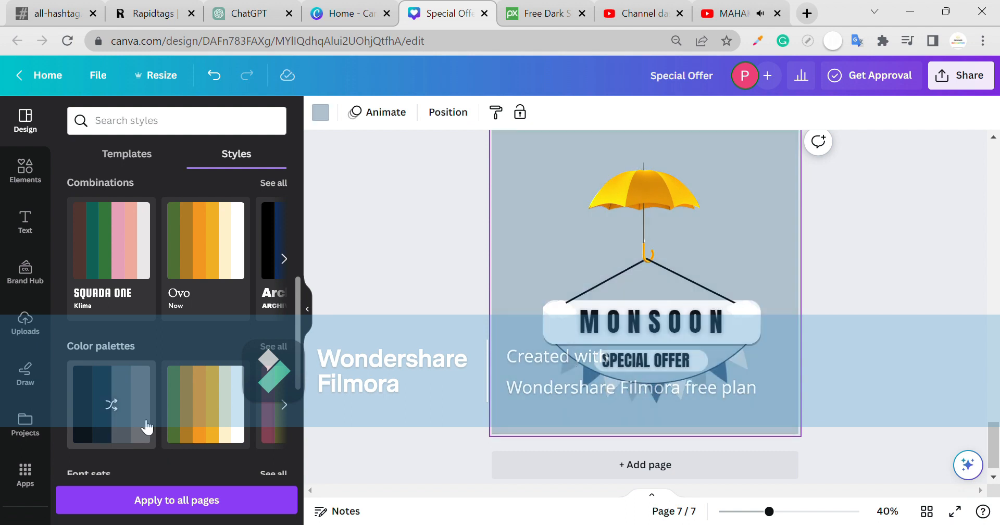
click(182, 428)
click(182, 428)
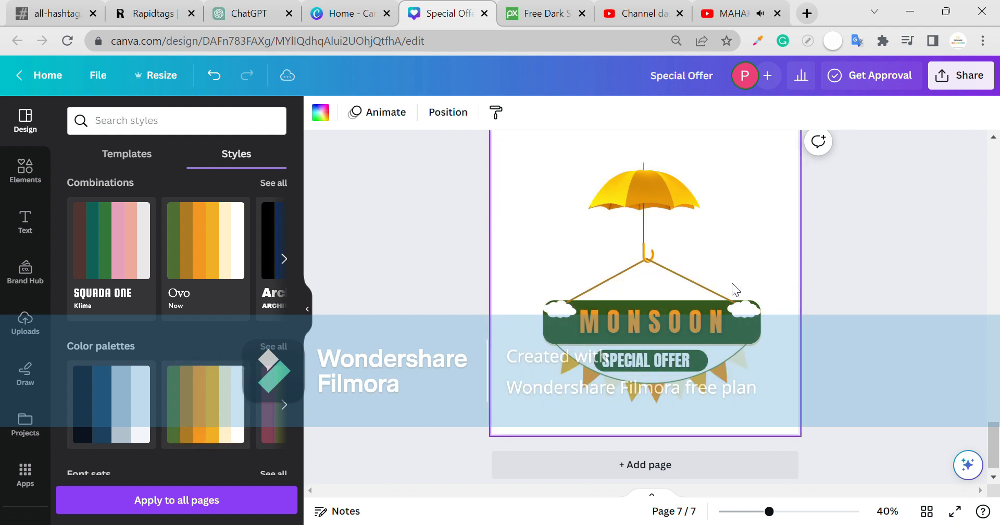
click(332, 120)
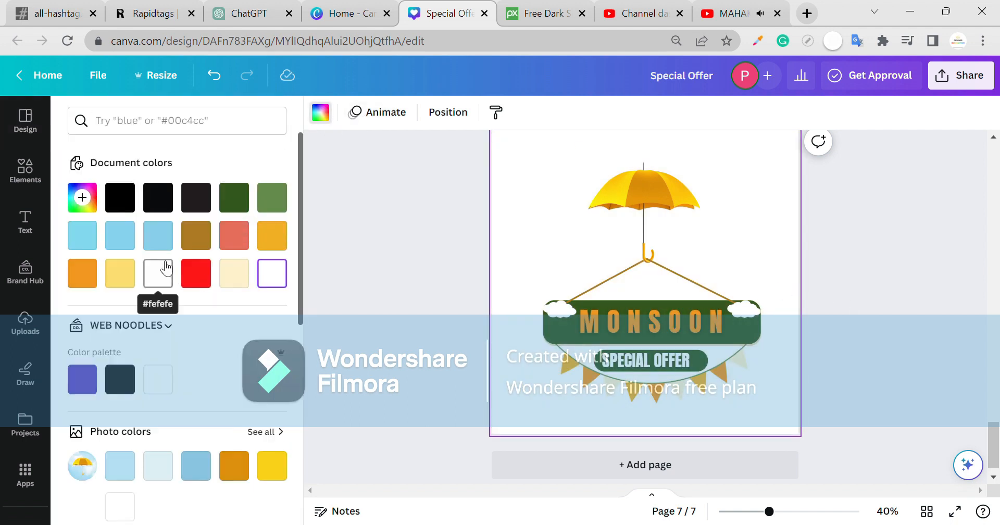
click(158, 236)
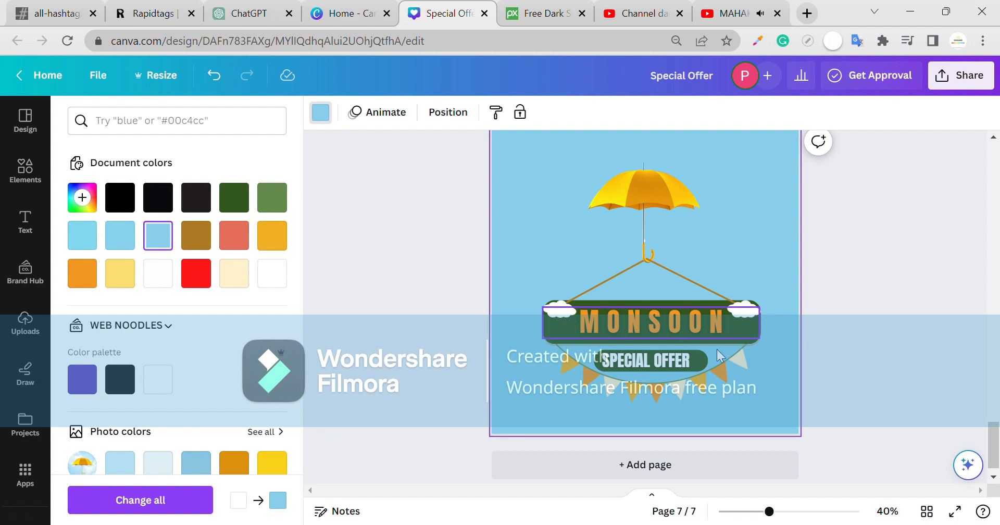
- Nudge the umbrella and banner up slightly and place the blurry shadow beneath the bunting
drag(707, 209, 570, 396)
drag(648, 318, 650, 310)
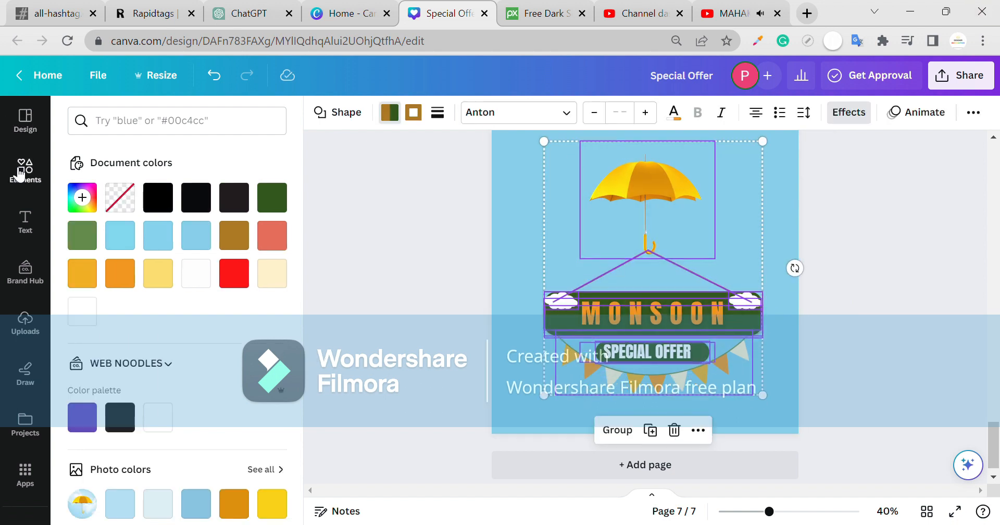
click(19, 173)
drag(227, 221, 667, 401)
drag(754, 381, 684, 416)
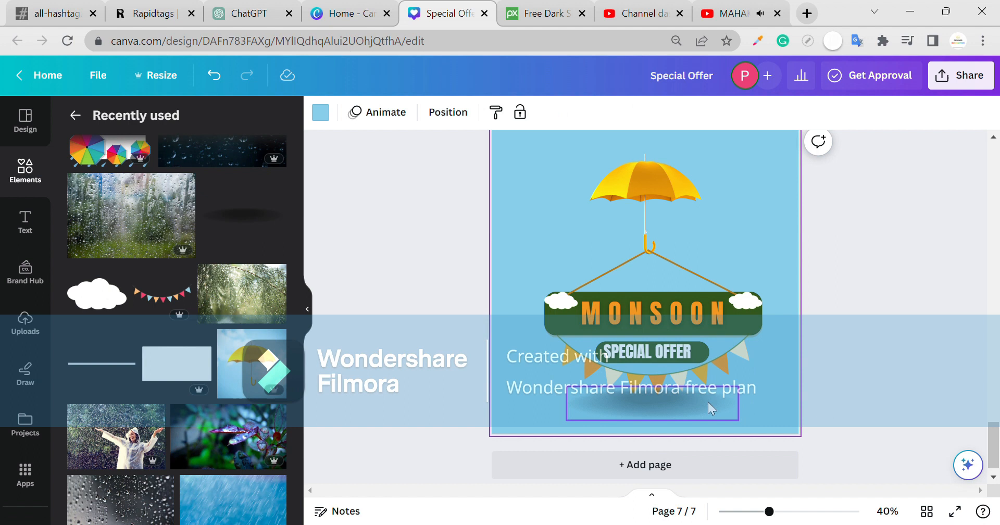
- Set the shadow's transparency to 70
click(587, 112)
drag(587, 169, 551, 174)
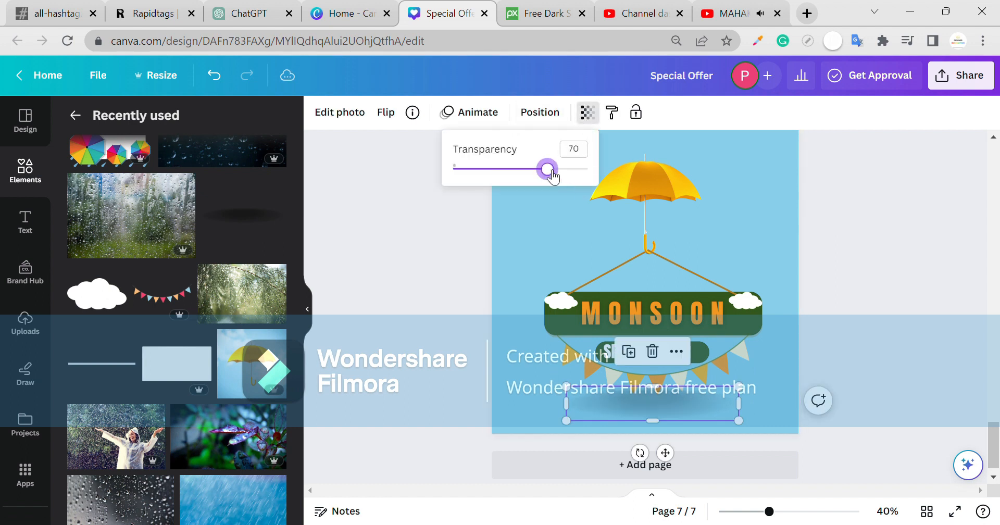
click(790, 335)
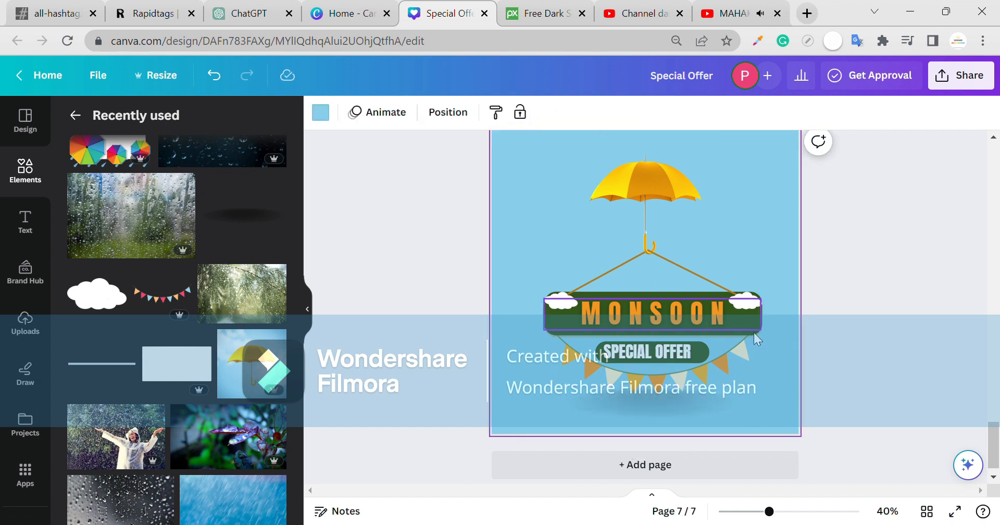
scroll(134, 327, up, 10)
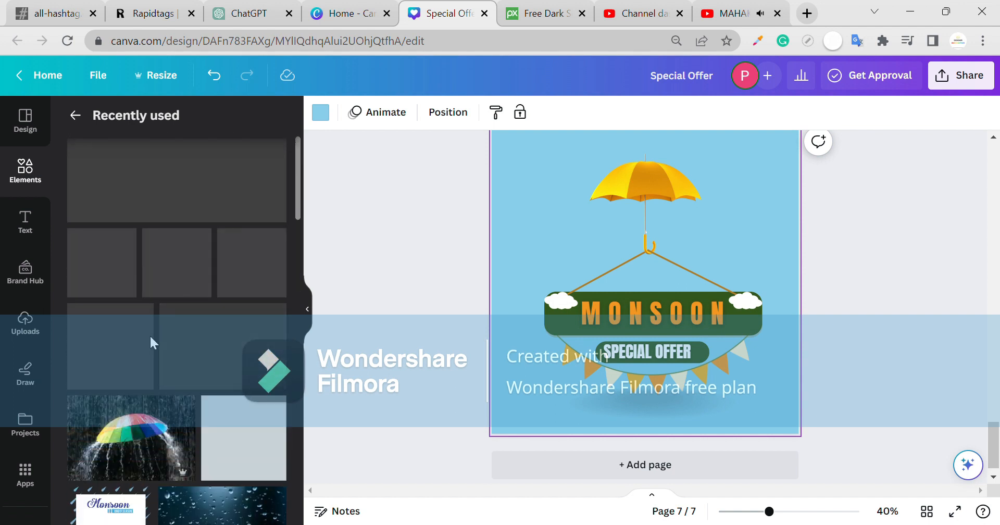
- Add clouds at the page's top left, top right and over the right of the banner
drag(144, 191, 569, 175)
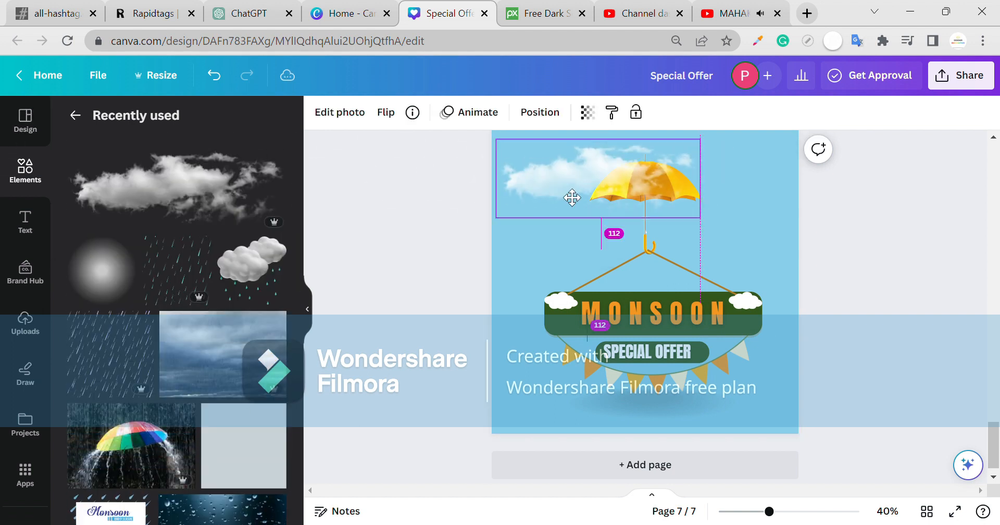
drag(739, 177, 745, 157)
drag(240, 193, 677, 319)
drag(760, 314, 818, 315)
click(386, 112)
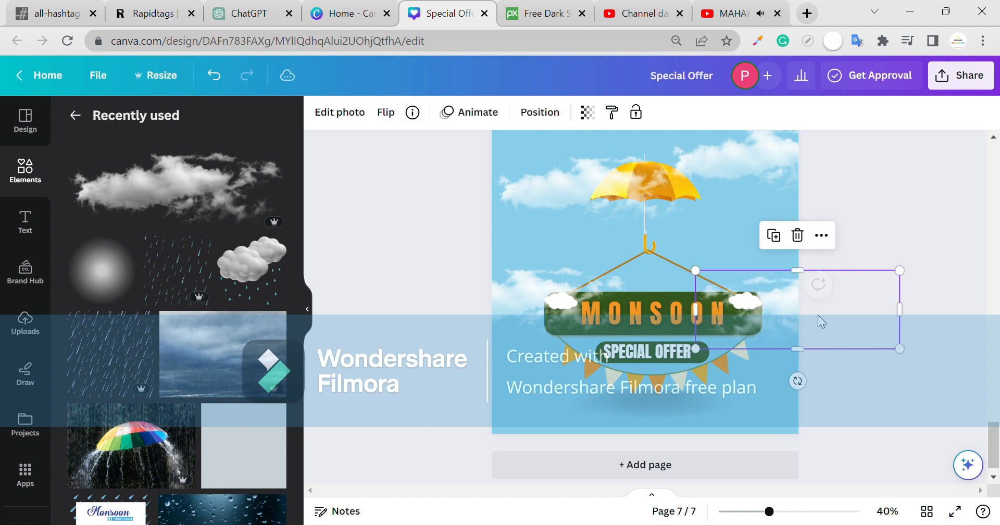
click(527, 160)
- Add the grey radial glow element from Recently used to the page
click(898, 273)
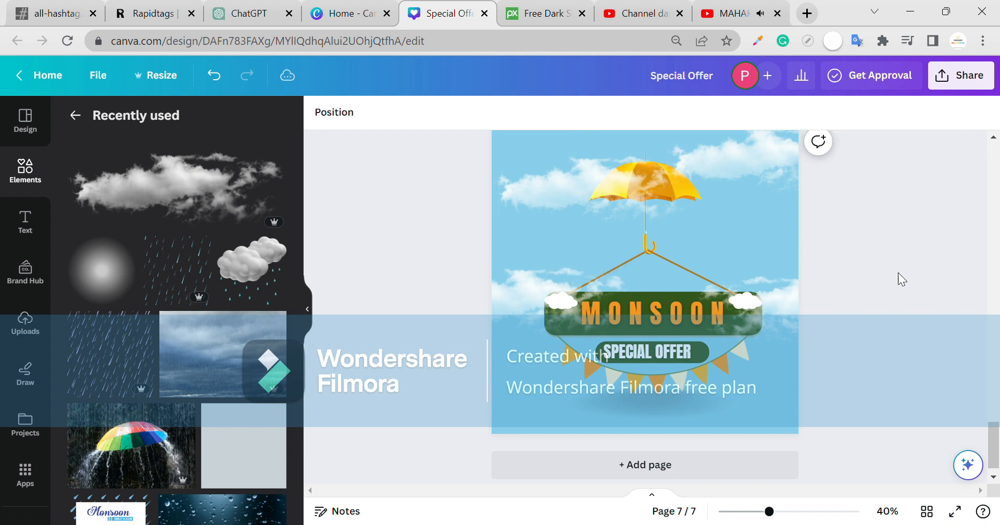
scroll(898, 273, up, 1)
drag(102, 270, 589, 239)
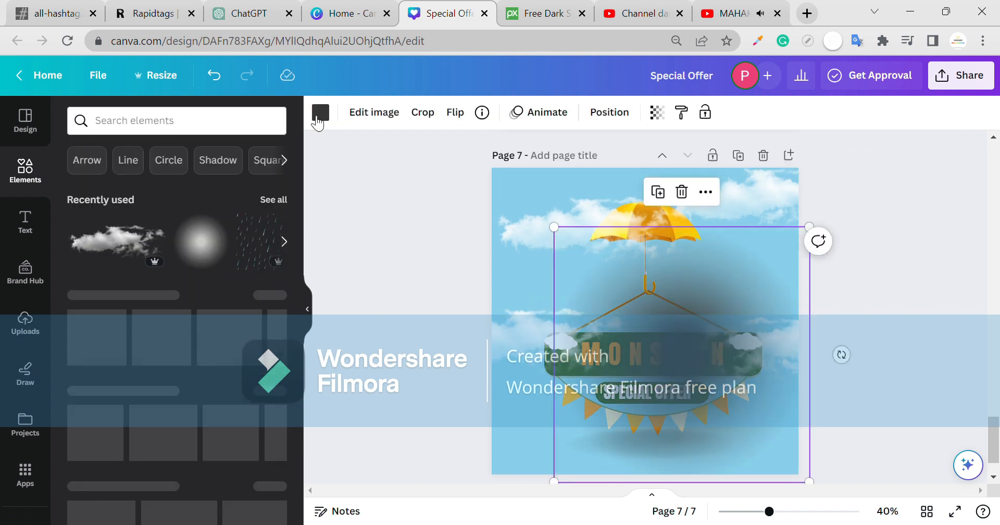
- Make the glow white and resize and position it behind the MONSOON banner
click(320, 112)
click(194, 272)
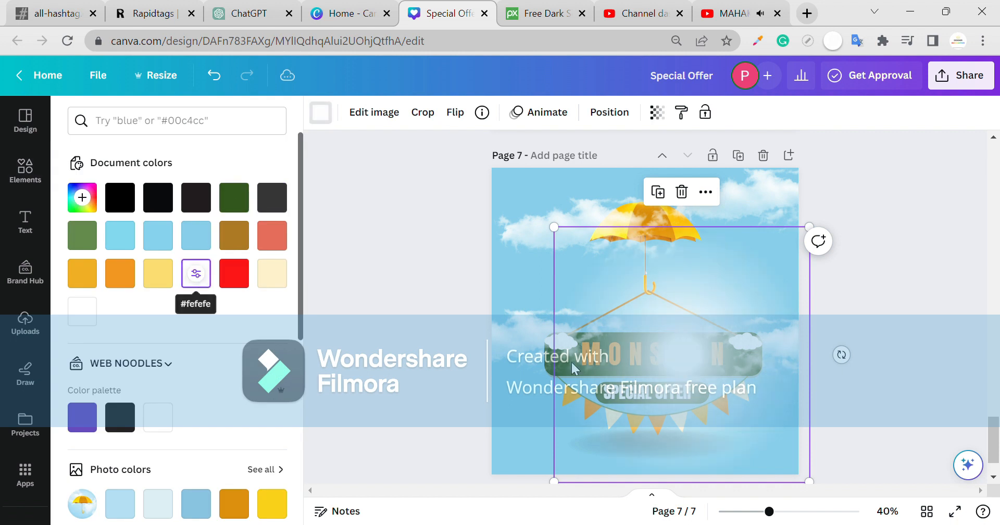
drag(683, 359, 642, 356)
drag(775, 223, 879, 120)
drag(846, 234, 811, 249)
scroll(833, 338, down, 2)
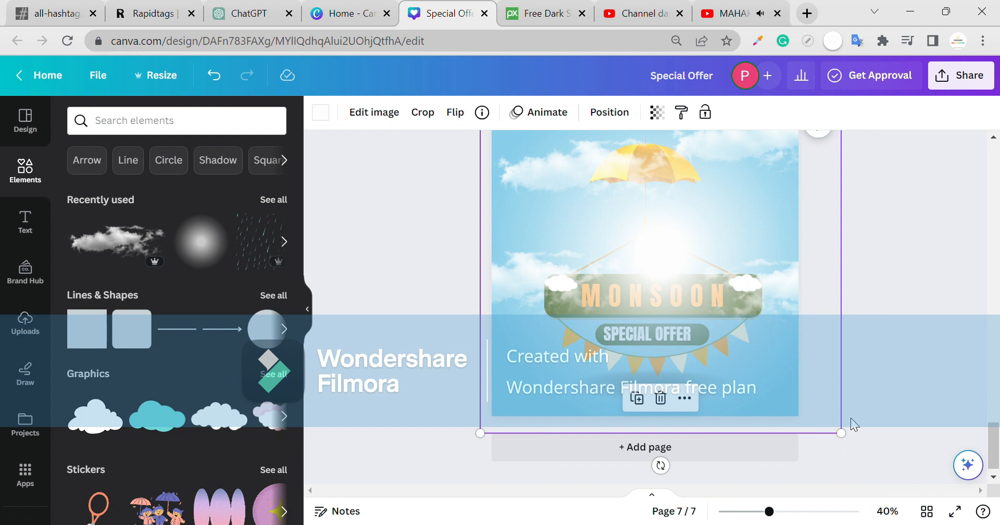
drag(839, 424, 736, 324)
drag(698, 261, 730, 308)
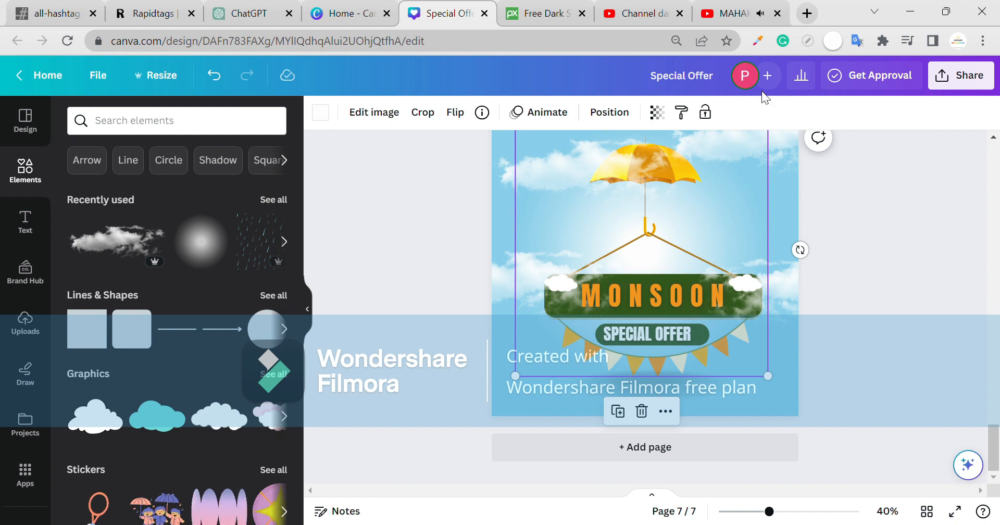
drag(736, 223, 745, 252)
- Fade the glow to 73 transparency
click(657, 112)
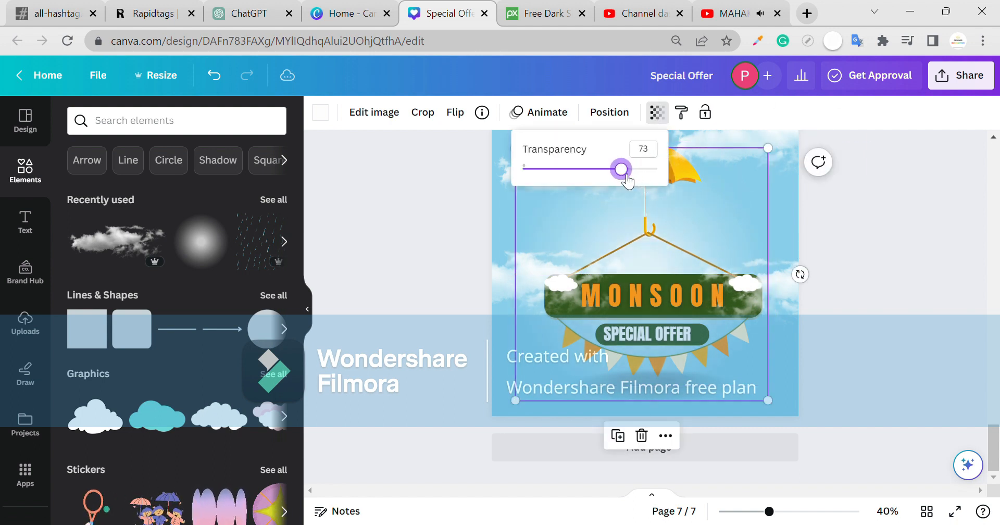
click(846, 252)
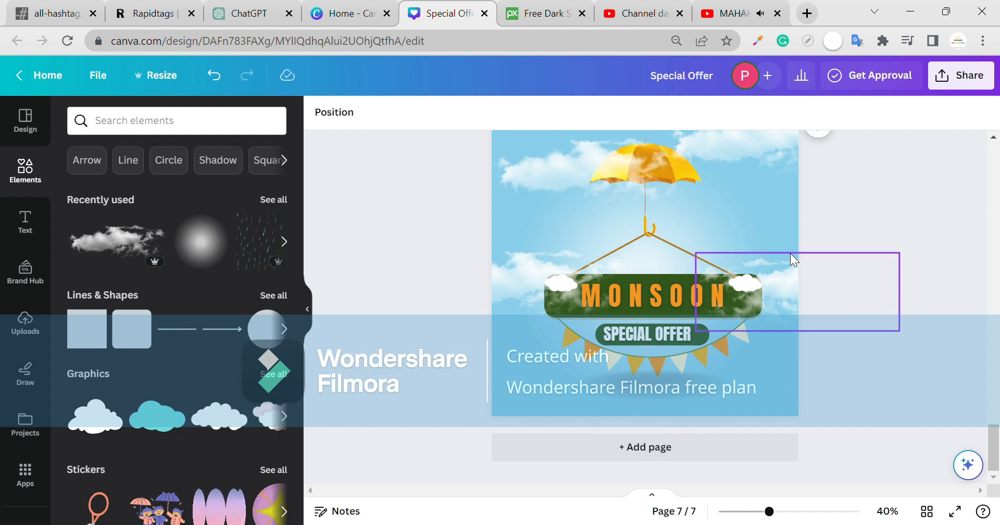
scroll(725, 246, up, 1)
click(600, 211)
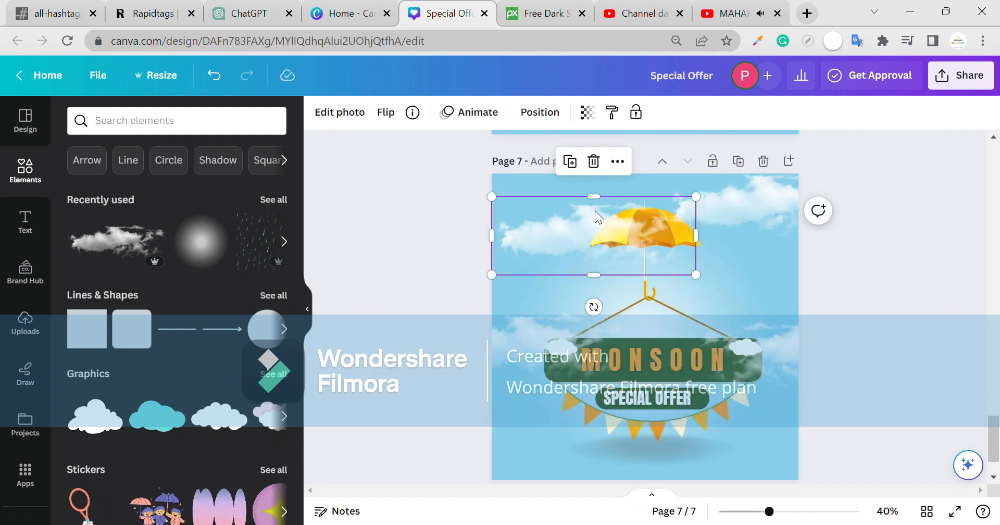
click(859, 277)
scroll(851, 281, down, 1)
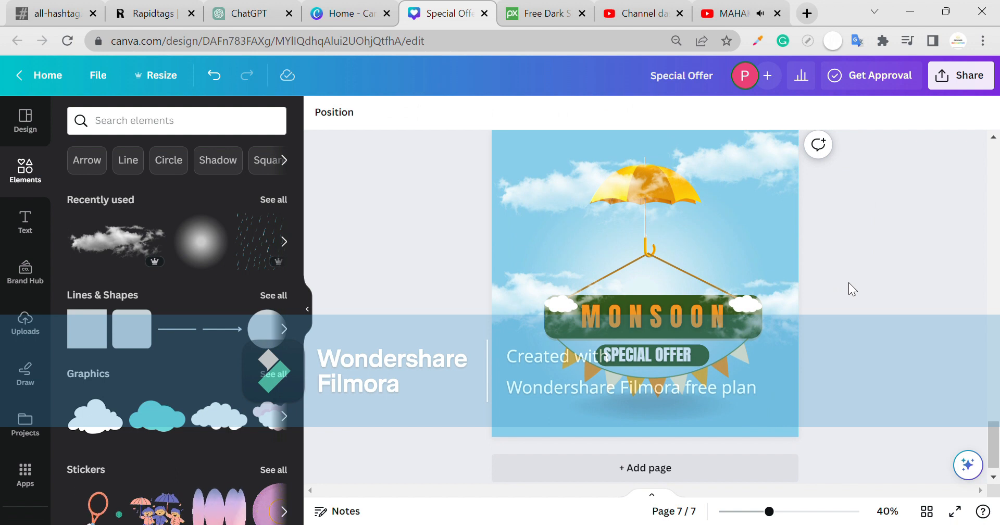